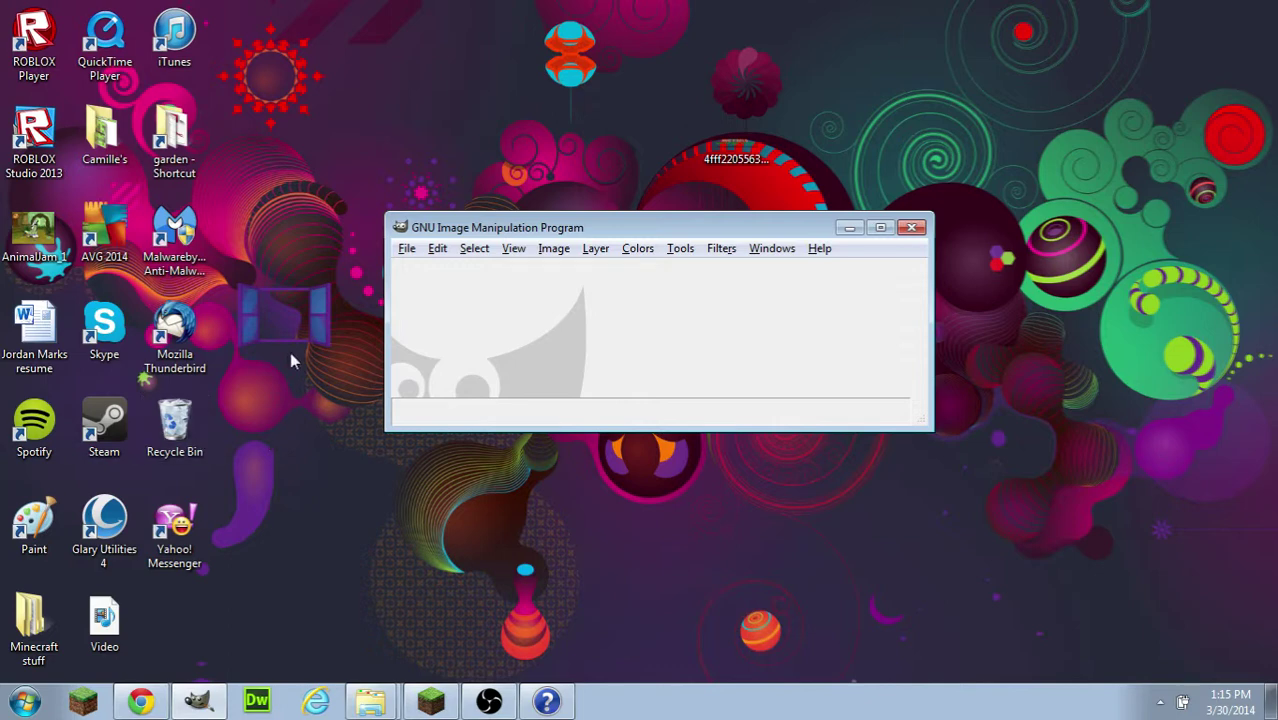
Create a new blank 800×200 pixel image from File > New.
{"action": "left_click", "coordinate": [406, 250]}
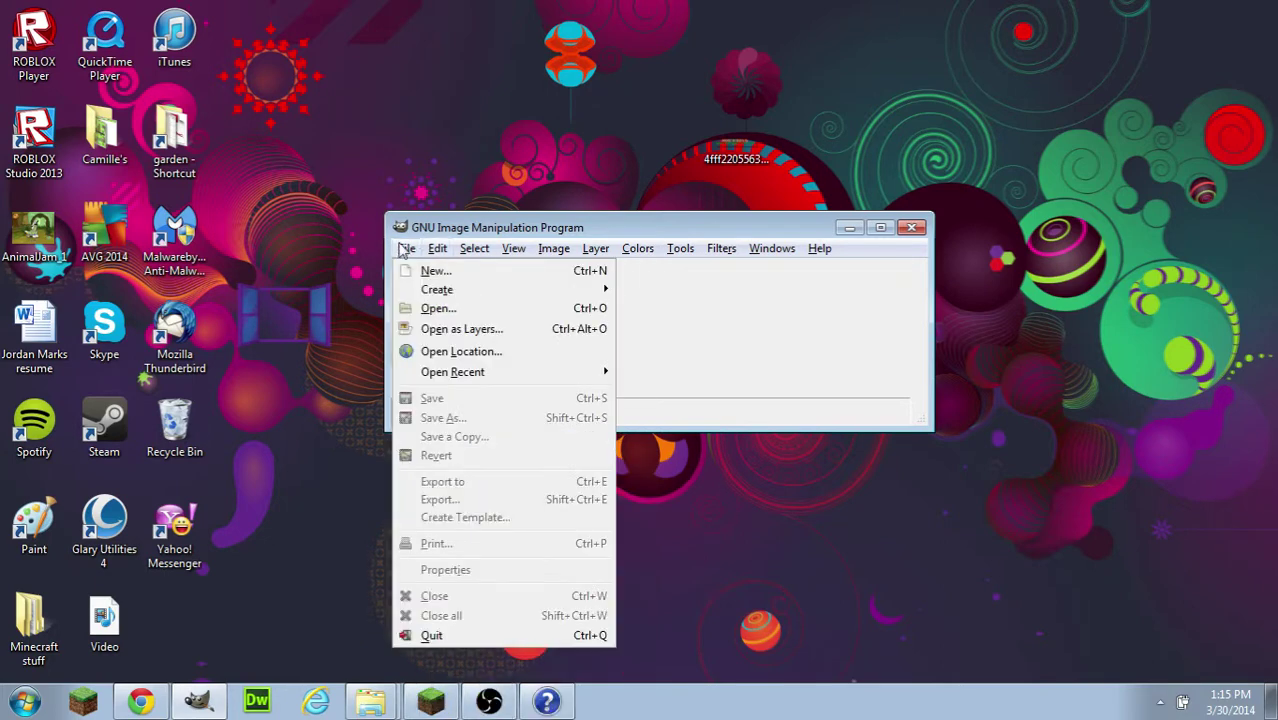
{"action": "left_click", "coordinate": [420, 271]}
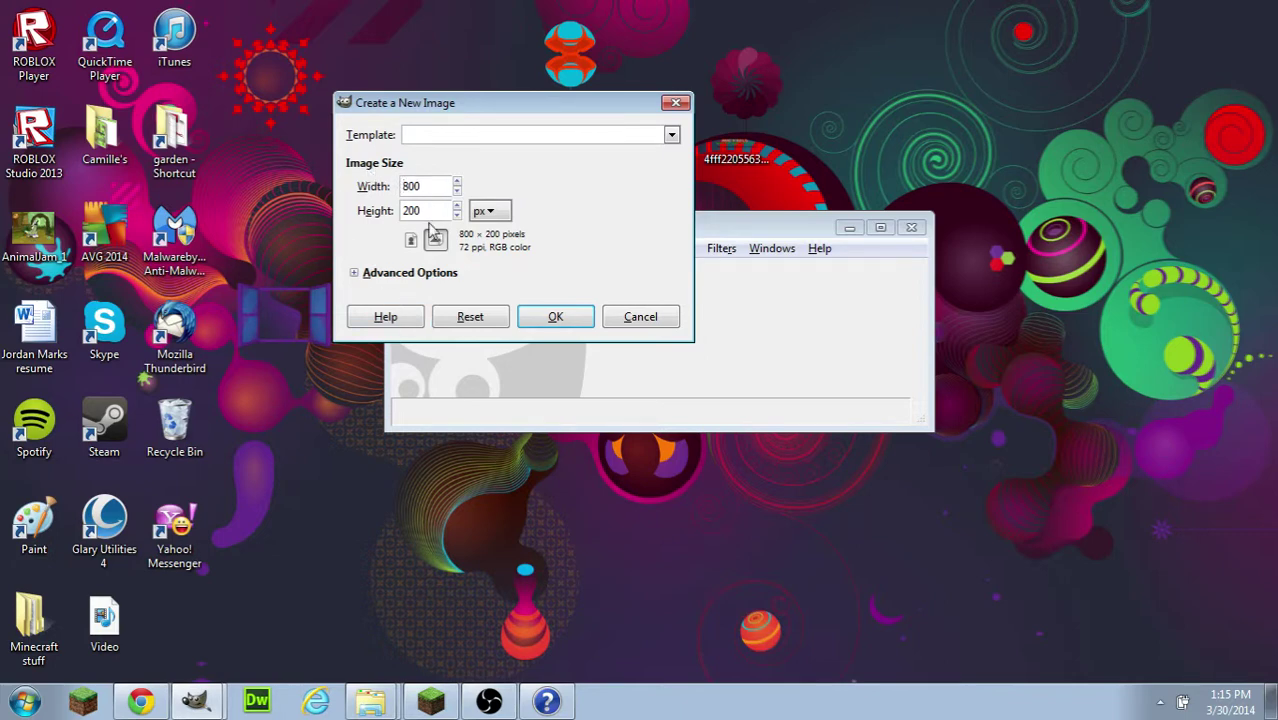
{"action": "left_click", "coordinate": [553, 316]}
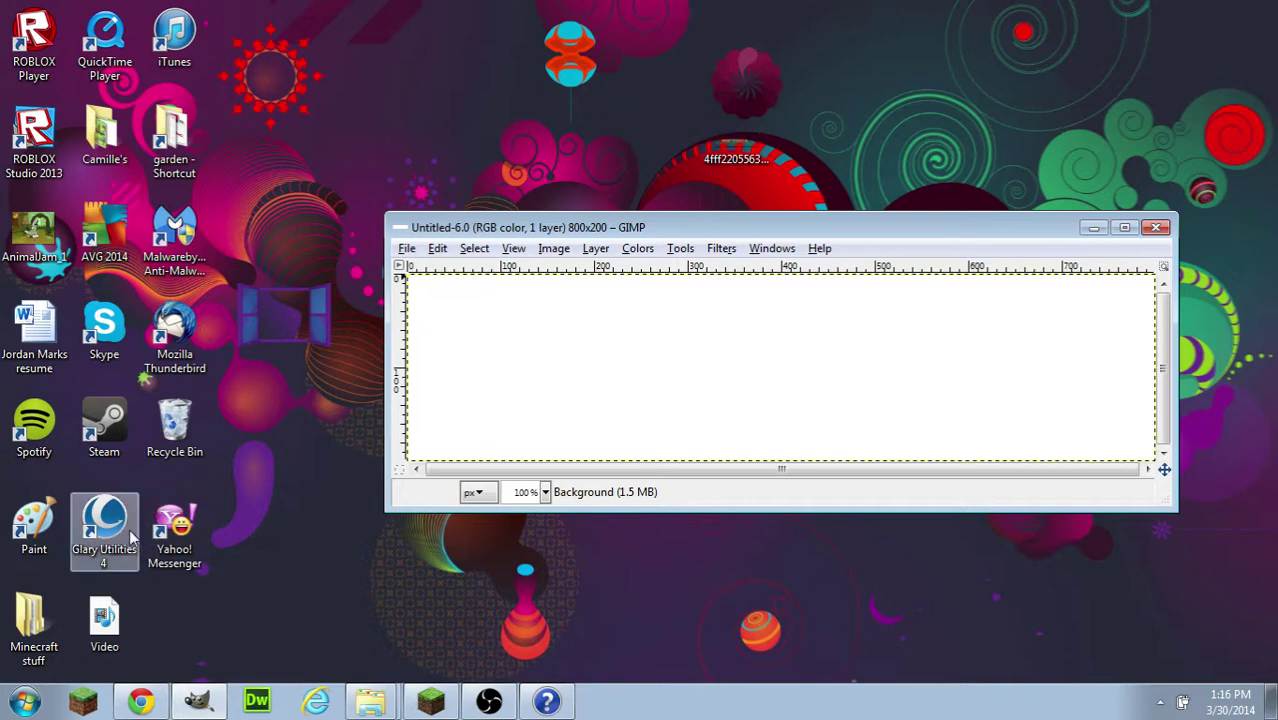
Browse to BANNERS > Pictures (Minecraft) and select the Minecraft wallpaper JPEG for the banner.
{"action": "double_click", "coordinate": [110, 140]}
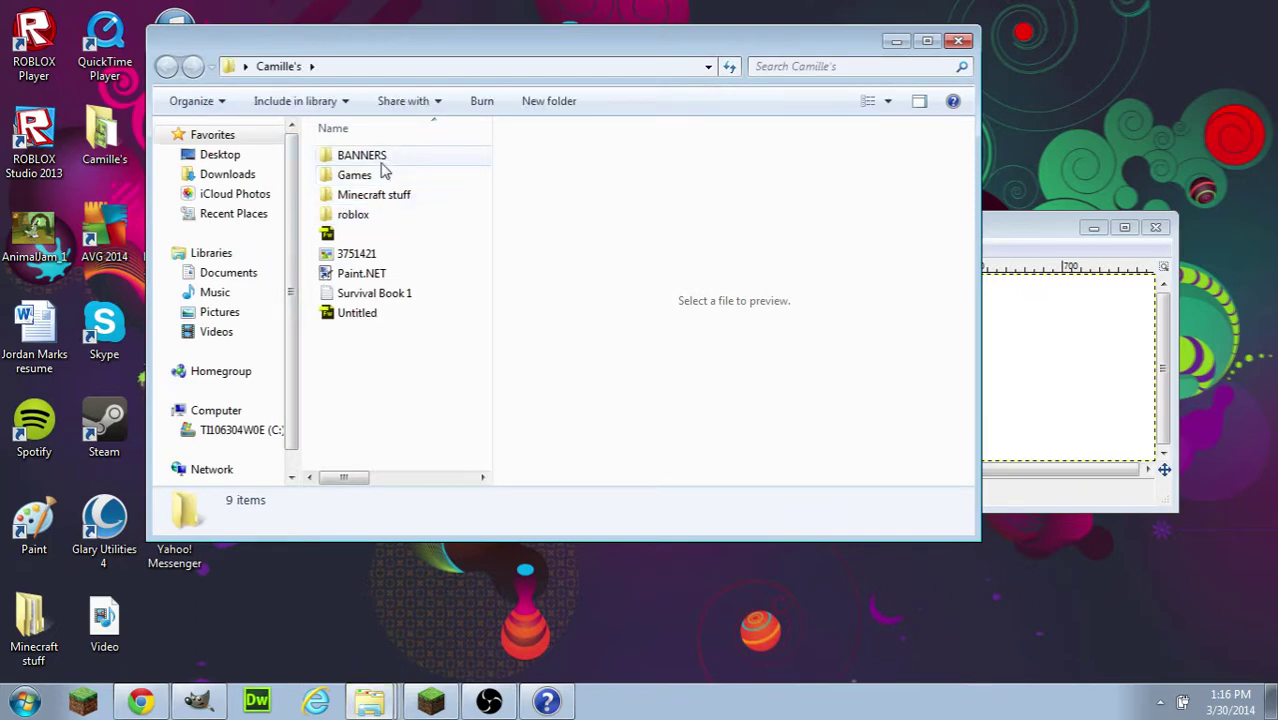
{"action": "double_click", "coordinate": [380, 158]}
{"action": "double_click", "coordinate": [364, 400]}
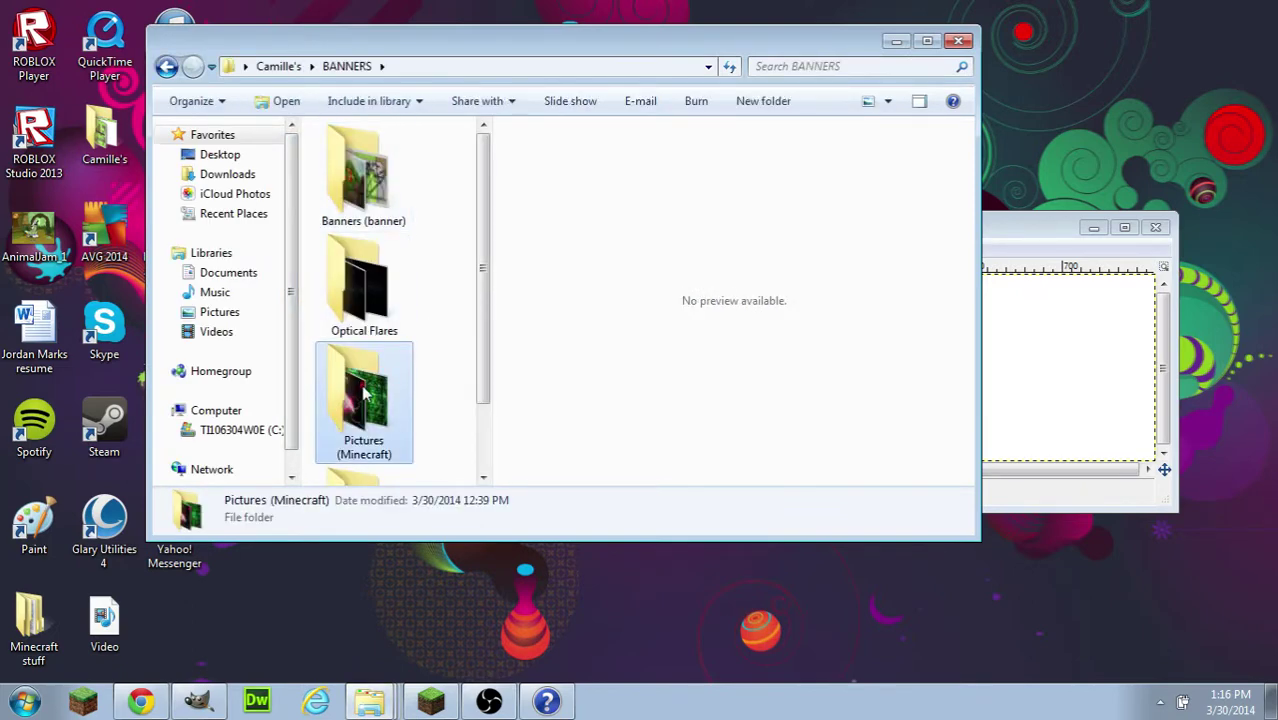
{"action": "scroll", "coordinate": [488, 295], "scroll_direction": "down", "scroll_amount": 3}
{"action": "scroll", "coordinate": [488, 295], "scroll_direction": "down", "scroll_amount": 5}
{"action": "left_click", "coordinate": [364, 405]}
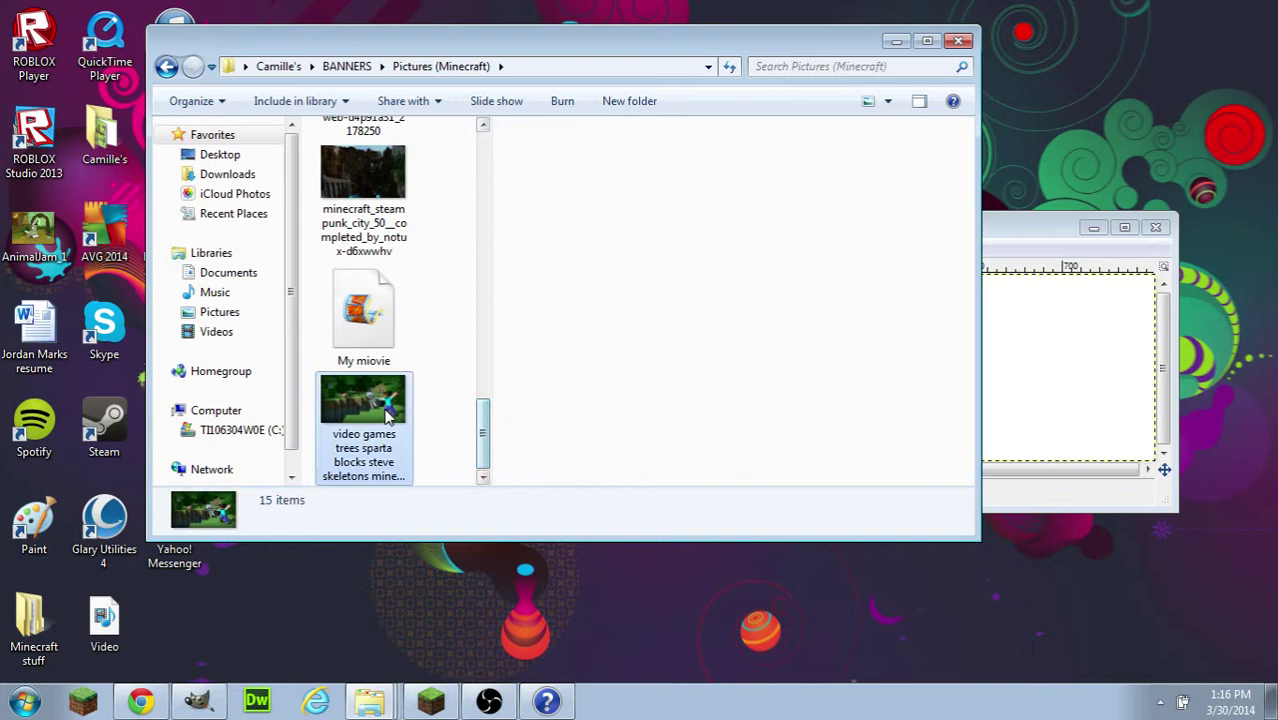
With Explorer minimized, use the Move tool to shift the wallpaper about 1 px left and 8 px up.
{"action": "left_click", "coordinate": [896, 41]}
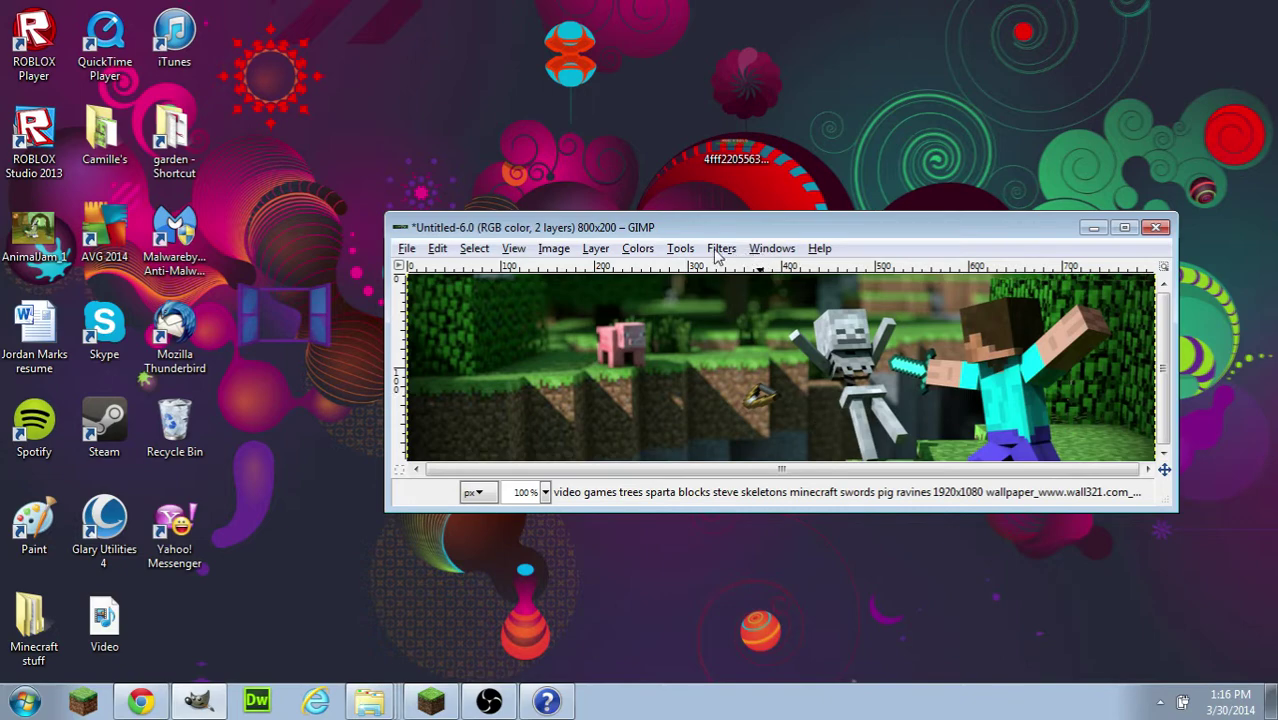
{"action": "left_click", "coordinate": [681, 250]}
{"action": "mouse_move", "coordinate": [703, 310]}
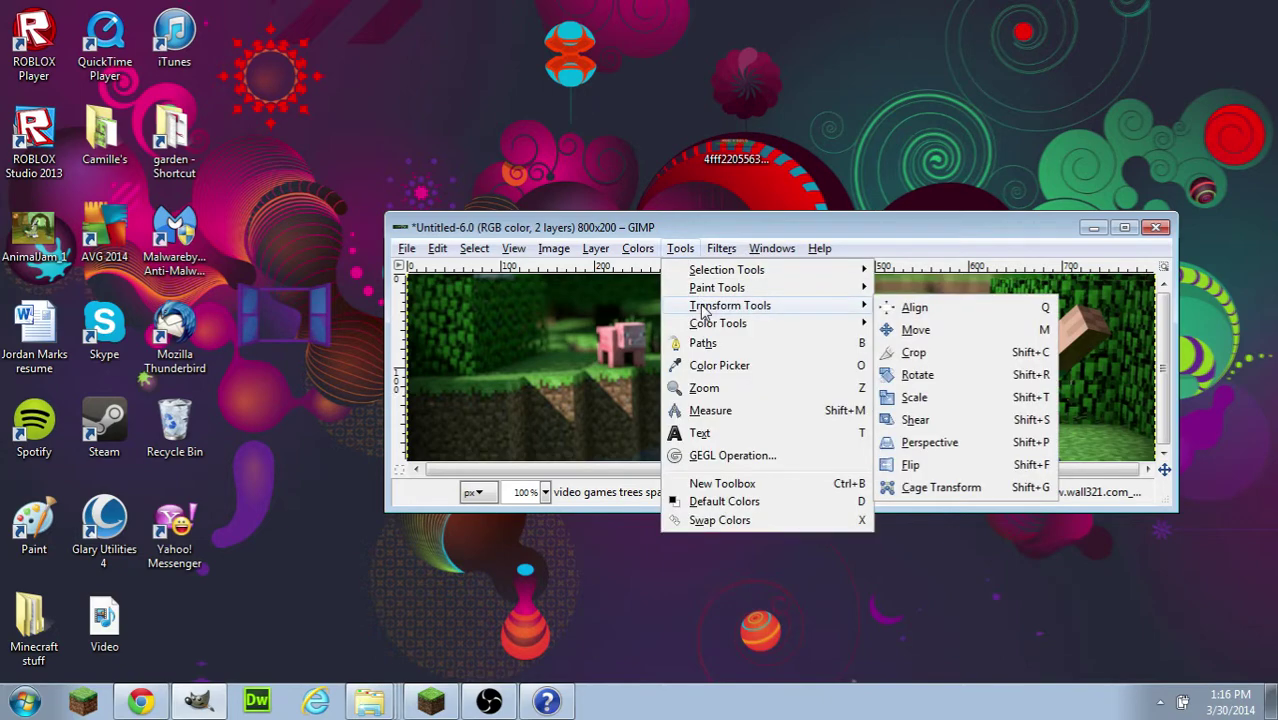
{"action": "left_click", "coordinate": [931, 331]}
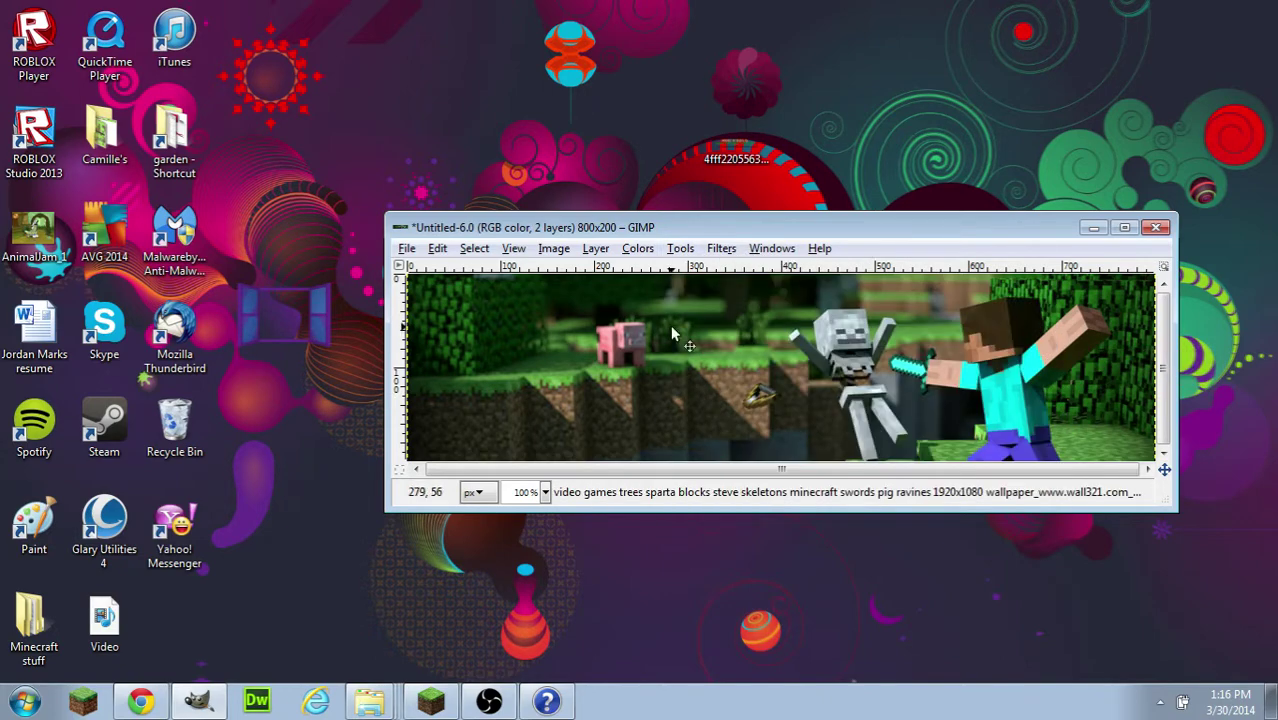
{"action": "mouse_move", "coordinate": [672, 334]}
{"action": "left_mouse_down"}
{"action": "mouse_move", "coordinate": [750, 345]}
{"action": "mouse_move", "coordinate": [690, 350]}
{"action": "left_mouse_up"}
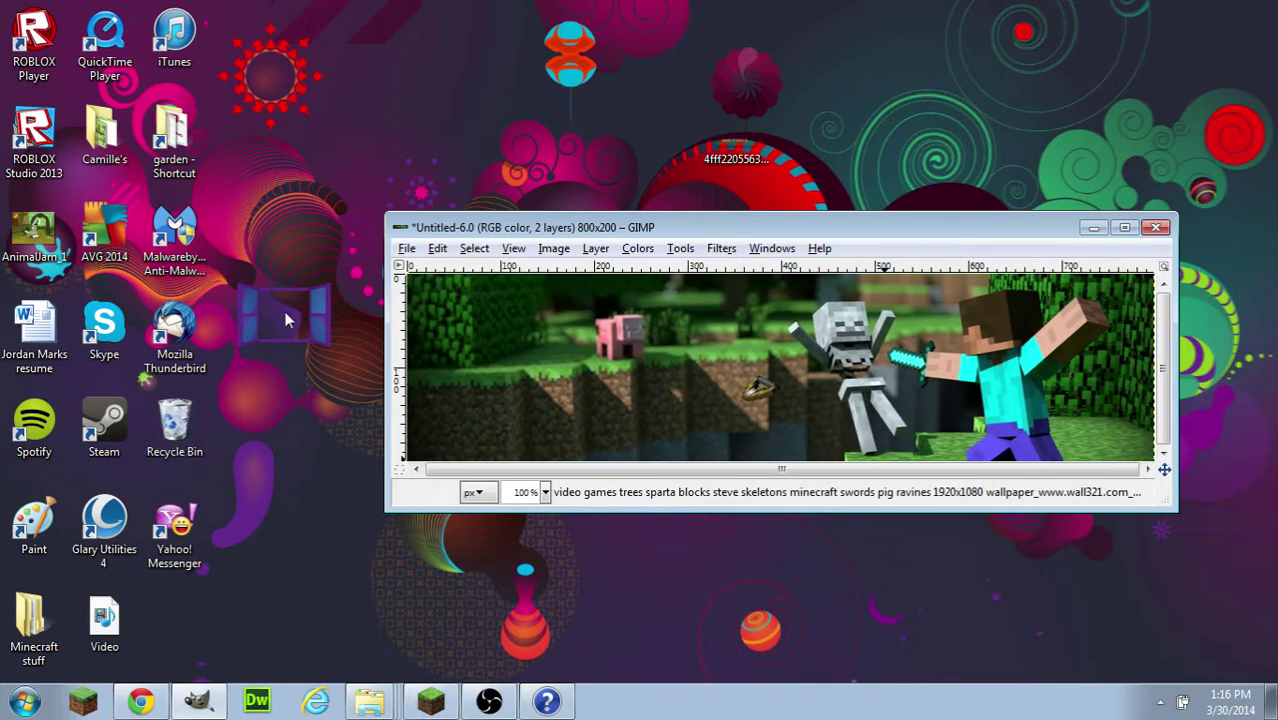
Bring the Textcraft page to the front and move the browser window higher.
{"action": "left_click", "coordinate": [143, 703]}
{"action": "left_click", "coordinate": [457, 247]}
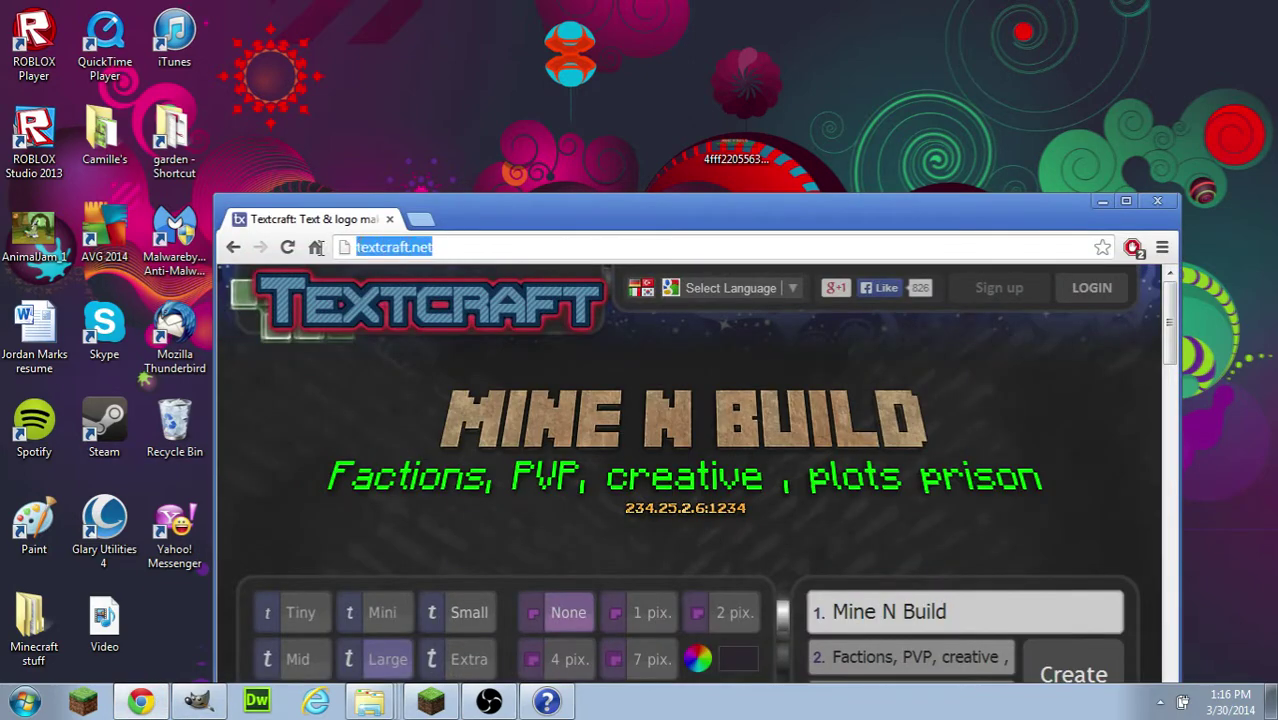
{"action": "left_click", "coordinate": [468, 247]}
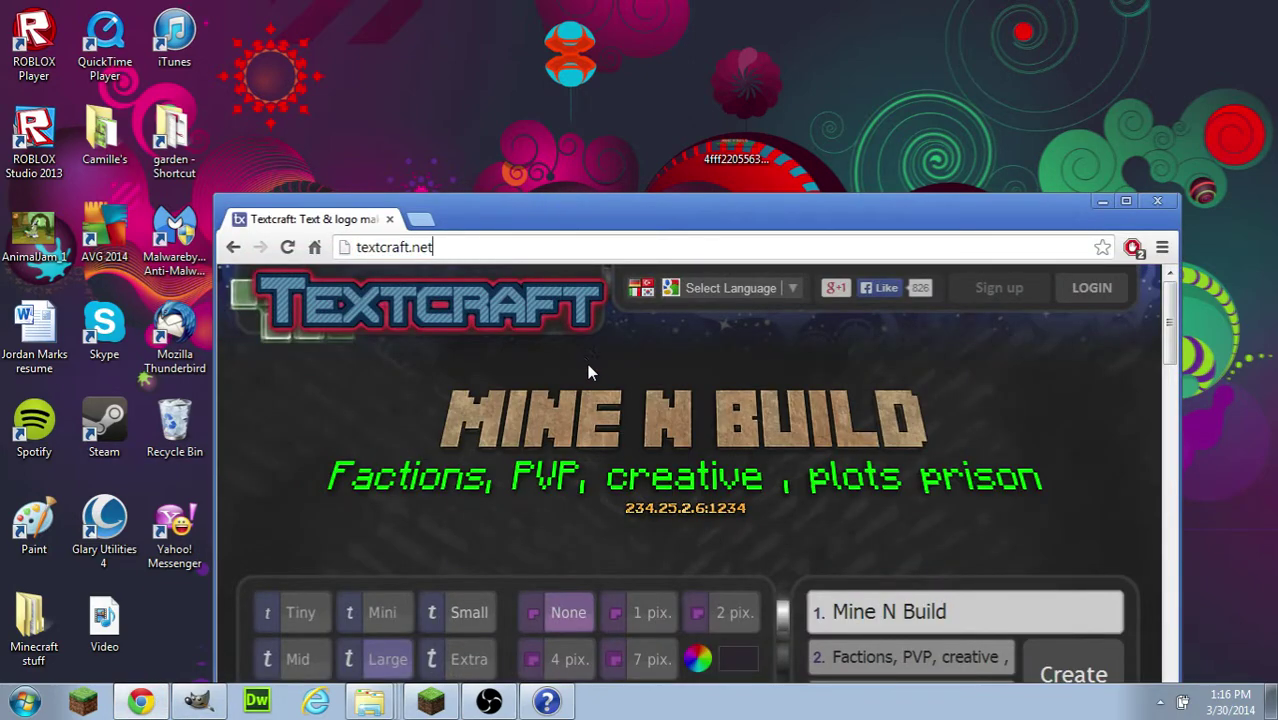
{"action": "left_click_drag", "start_coordinate": [1005, 220], "coordinate": [991, 65]}
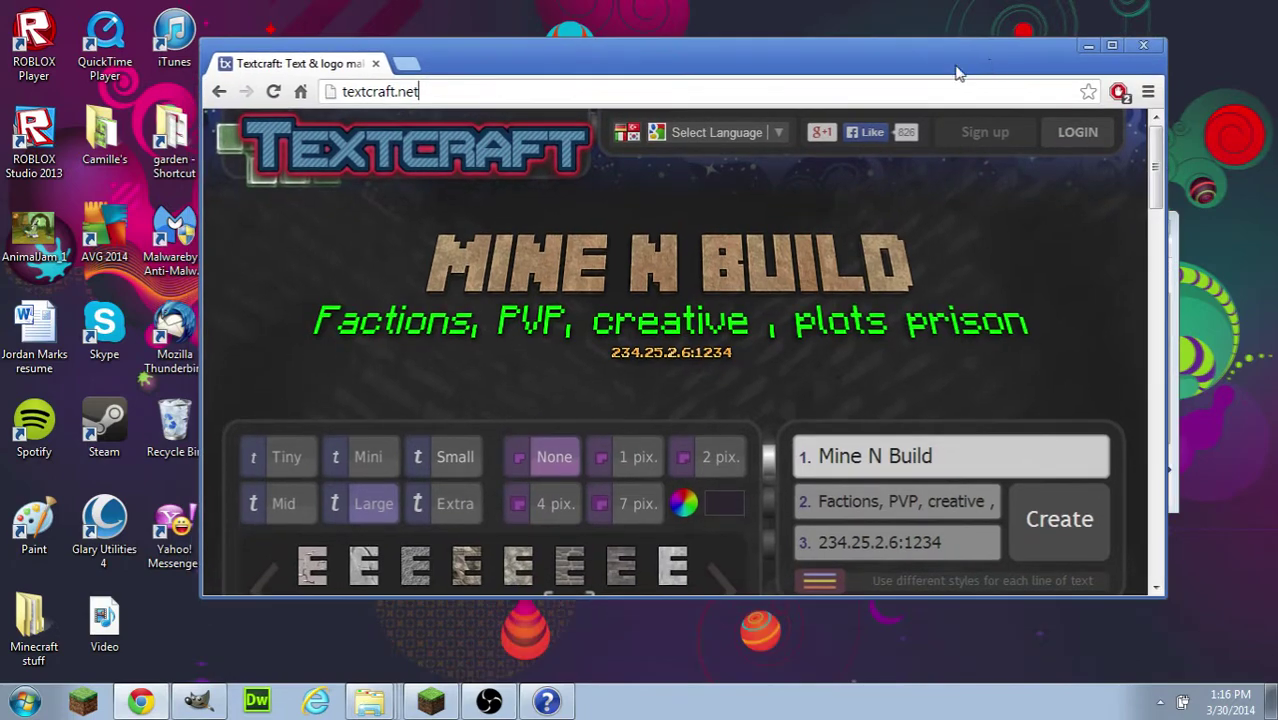
{"action": "scroll", "coordinate": [884, 375], "scroll_direction": "down", "scroll_amount": 4}
{"action": "scroll", "coordinate": [885, 340], "scroll_direction": "up", "scroll_amount": 4}
Delete the Mine N Build title in line 1 and the tagline in line 2.
{"action": "left_click_drag", "start_coordinate": [997, 445], "coordinate": [674, 461]}
{"action": "key", "text": "BackSpace"}
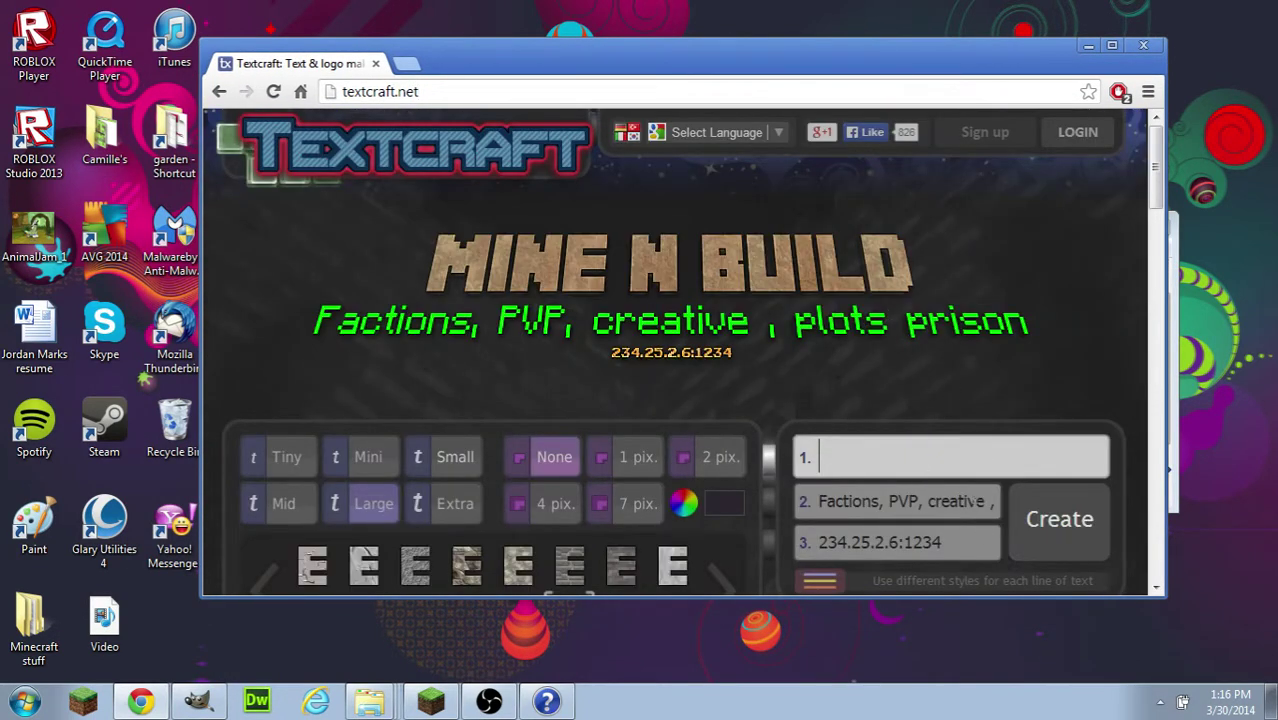
{"action": "left_click", "coordinate": [980, 500]}
{"action": "left_click_drag", "start_coordinate": [980, 500], "coordinate": [818, 501]}
{"action": "key", "text": "BackSpace"}
{"action": "left_click_drag", "start_coordinate": [960, 502], "coordinate": [818, 501]}
{"action": "key", "text": "BackSpace"}
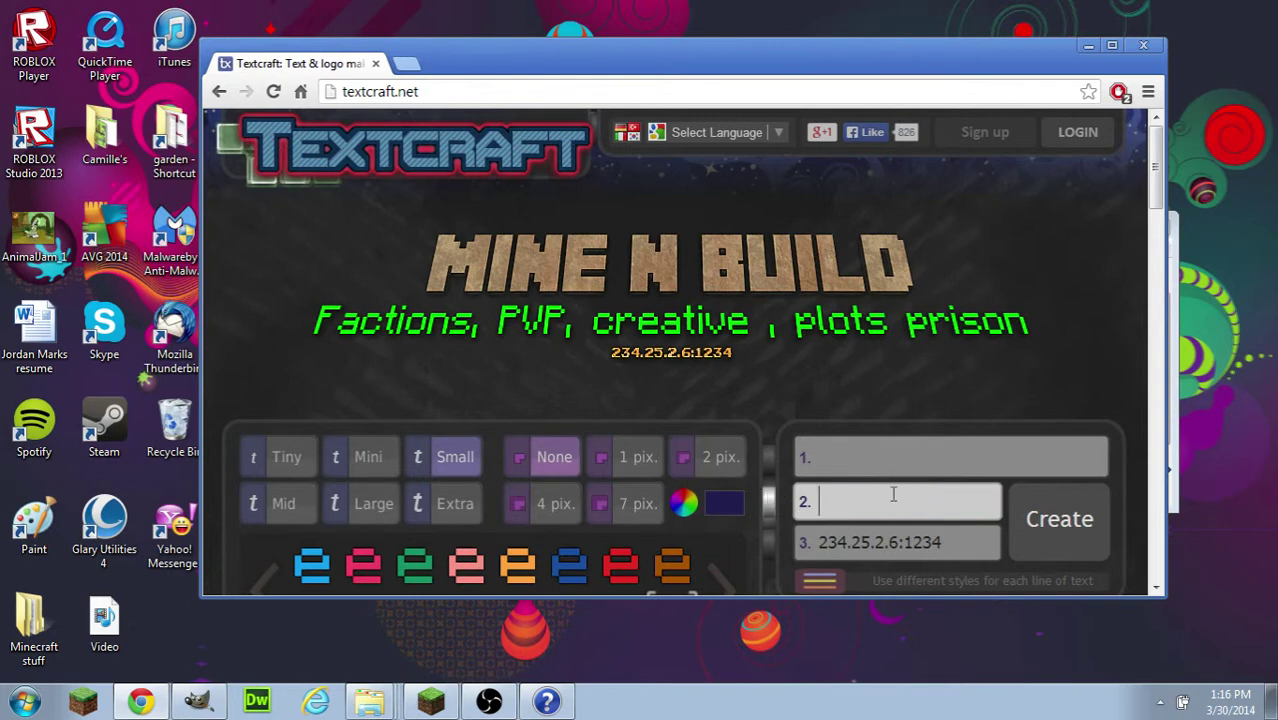
Delete the IP in line 3 and regenerate the empty logo.
{"action": "left_click", "coordinate": [937, 542]}
{"action": "left_click_drag", "start_coordinate": [937, 542], "coordinate": [770, 540]}
{"action": "key", "text": "BackSpace"}
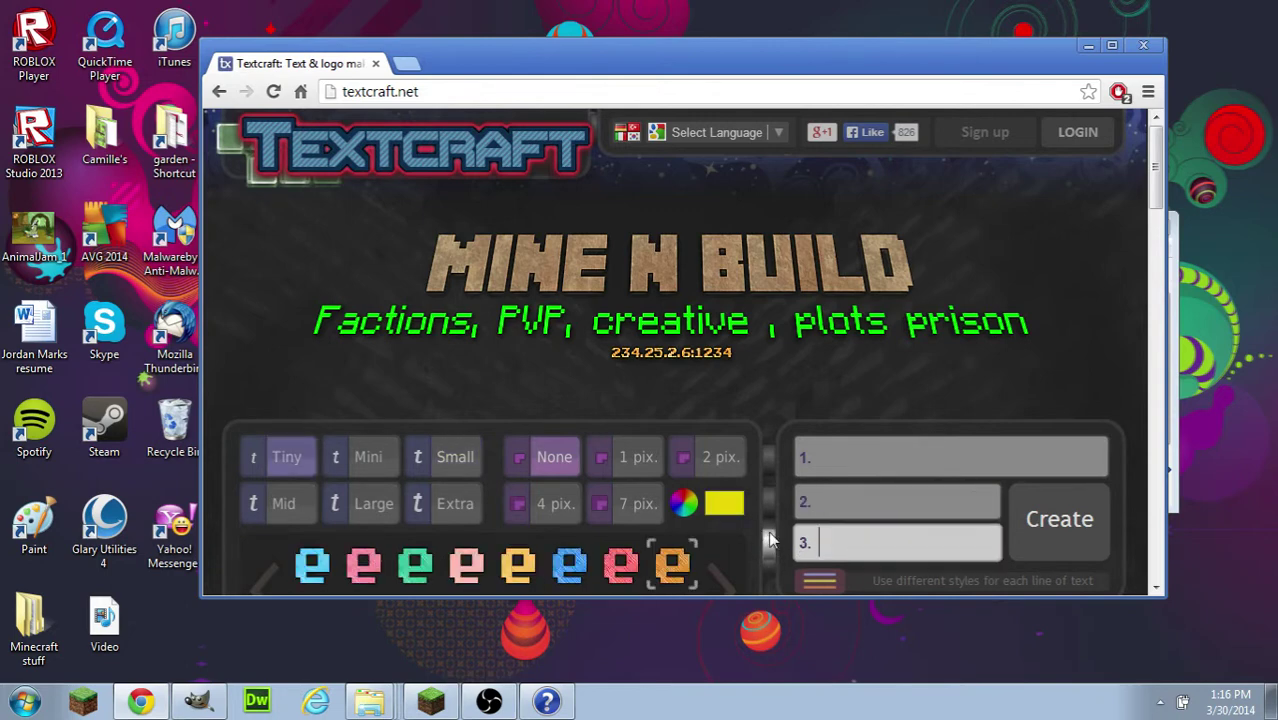
{"action": "left_click", "coordinate": [1055, 519]}
{"action": "left_click", "coordinate": [893, 398]}
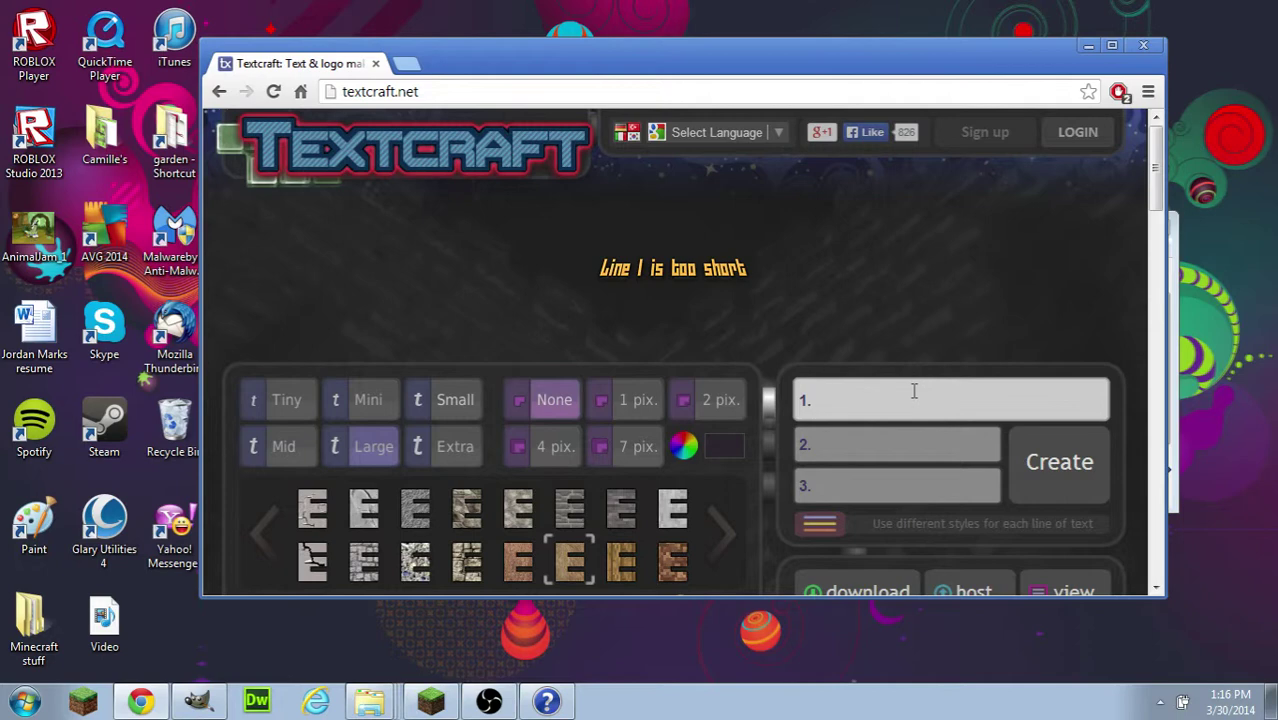
Enter 'Test server', a sample IP, and 'factions pvp creative plots prison' in lines 1–3.
{"action": "type", "text": "Test server"}
{"action": "left_click", "coordinate": [897, 446]}
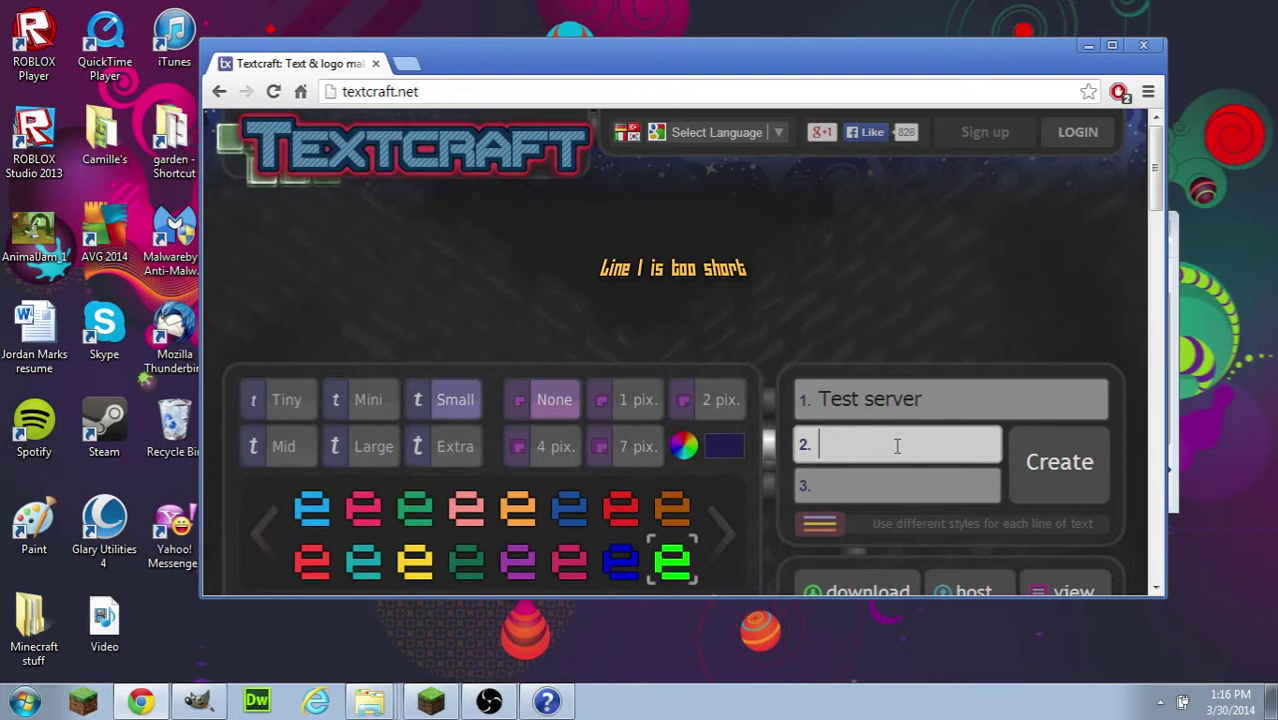
{"action": "type", "text": "123.;124.7.2341:!24"}
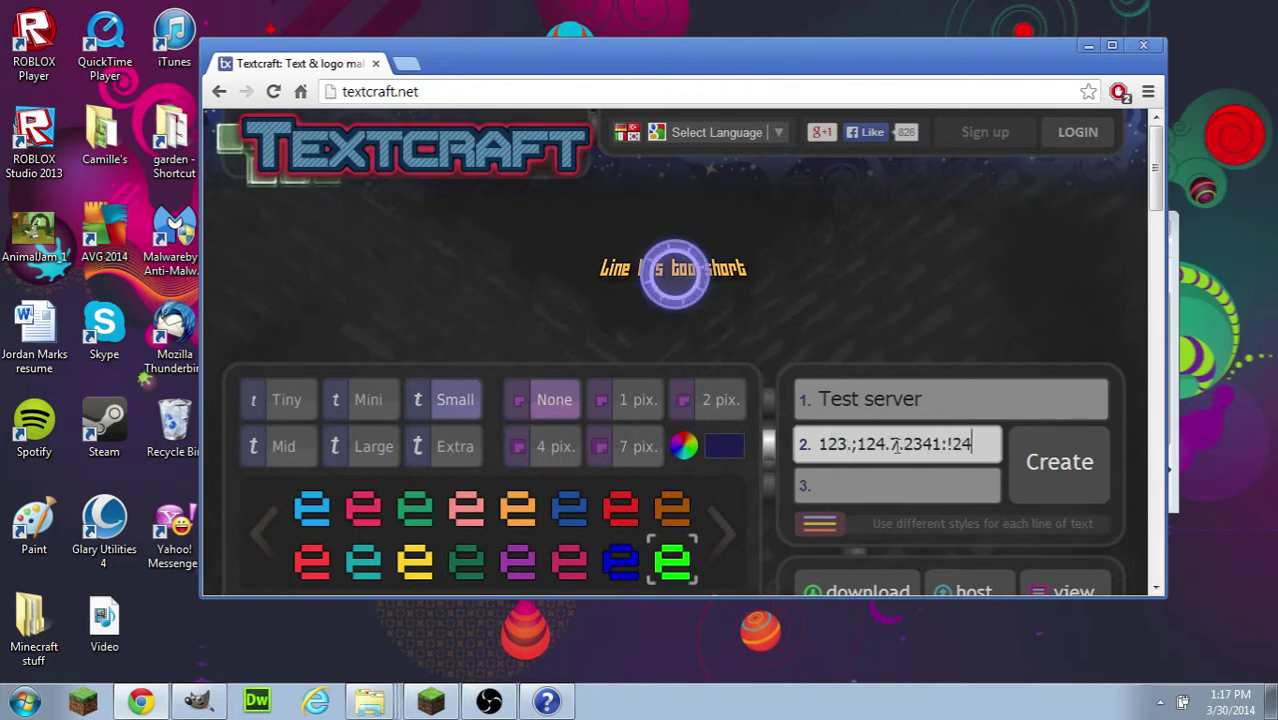
{"action": "left_click", "coordinate": [905, 522]}
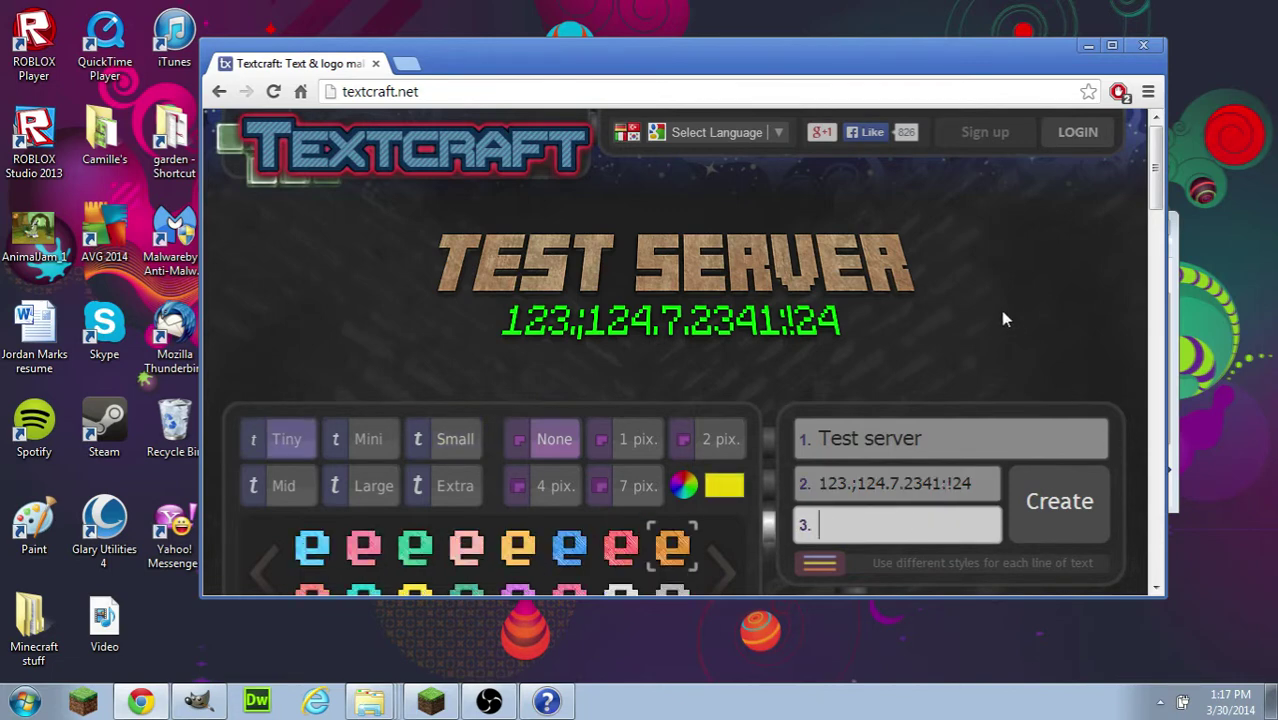
{"action": "type", "text": "factions pvp creat"}
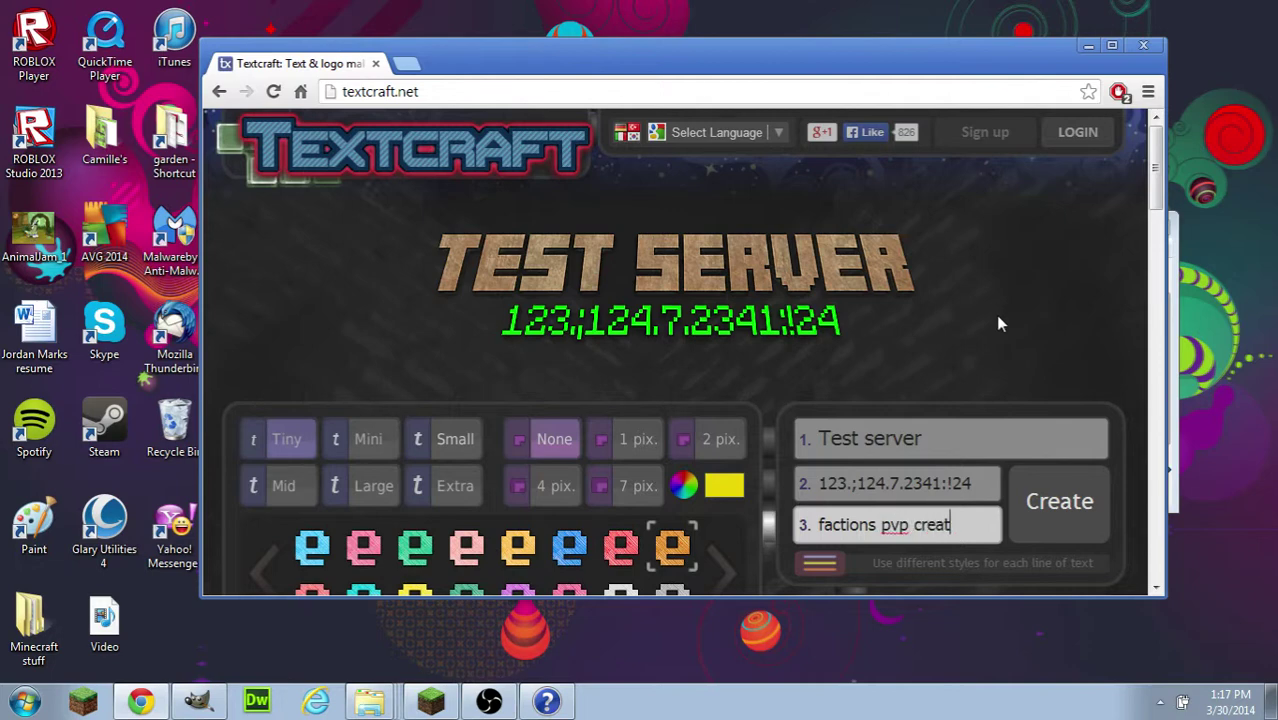
{"action": "type", "text": "ive plott"}
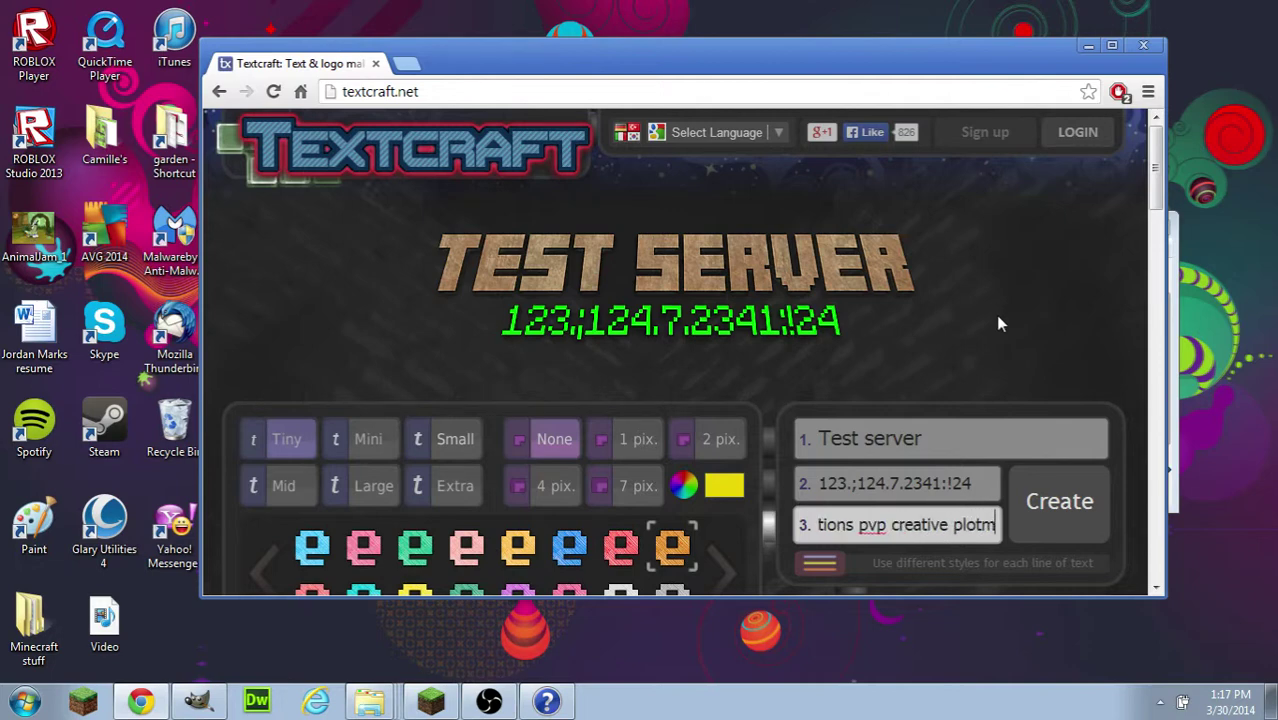
{"action": "key", "text": "BackSpace"}
{"action": "type", "text": "s "}
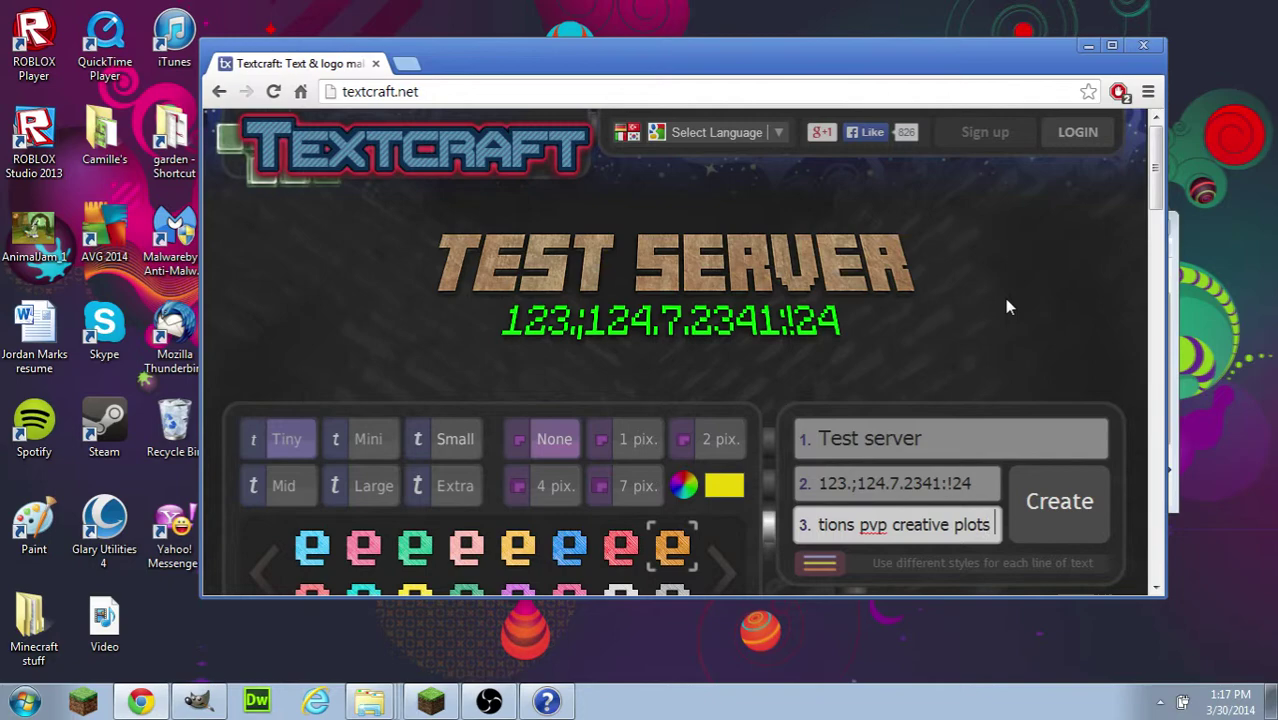
{"action": "type", "text": "prison"}
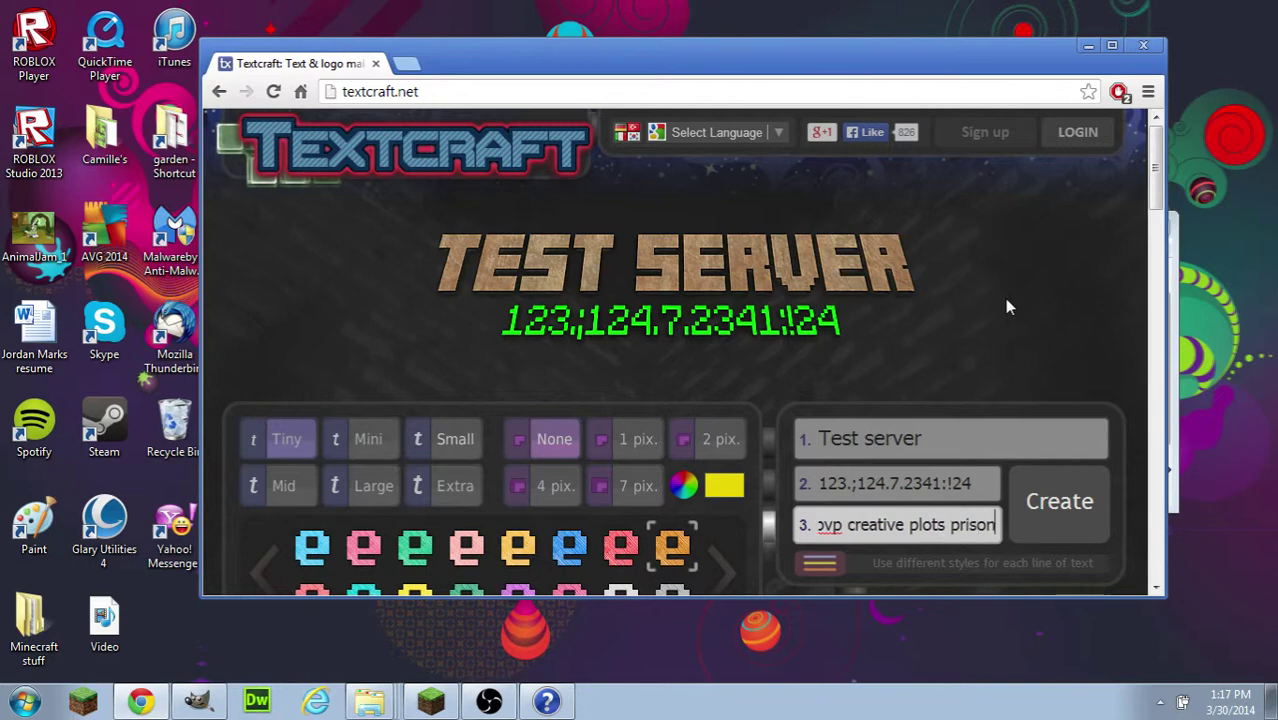
Set the IP line to the zephyrean font and render the logo.
{"action": "scroll", "coordinate": [1007, 305], "scroll_direction": "down", "scroll_amount": 2}
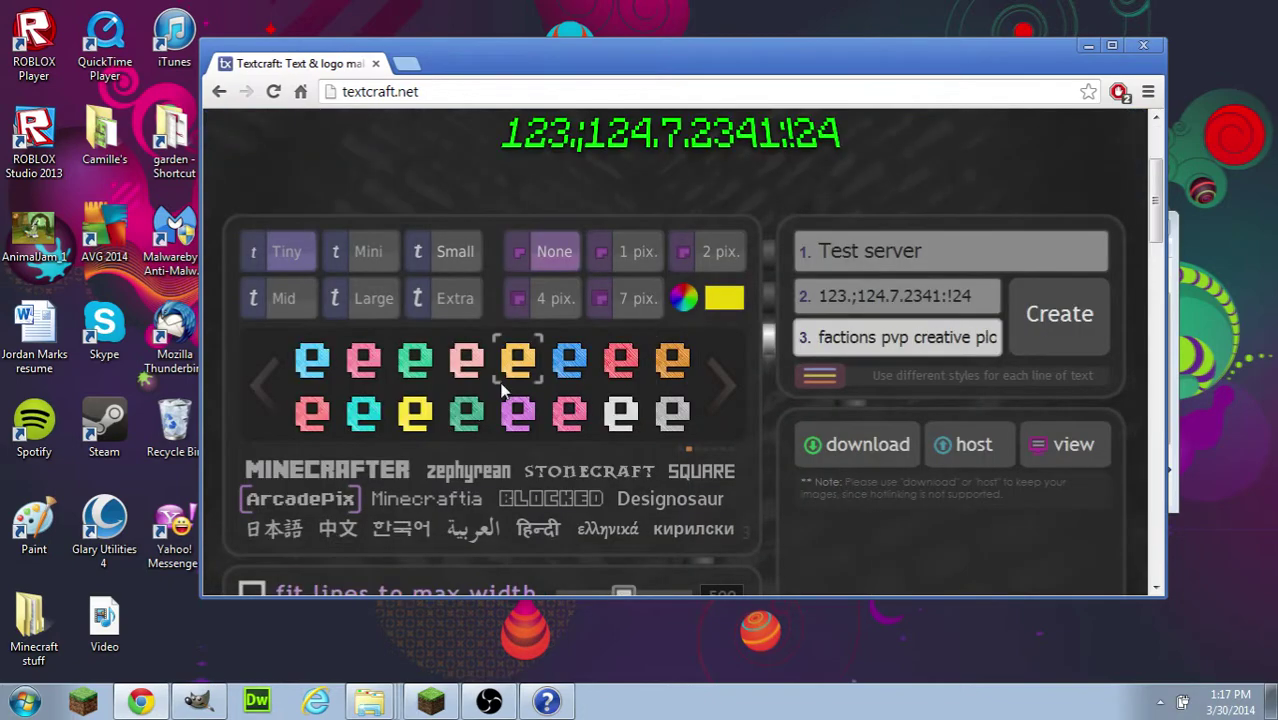
{"action": "left_click", "coordinate": [922, 296]}
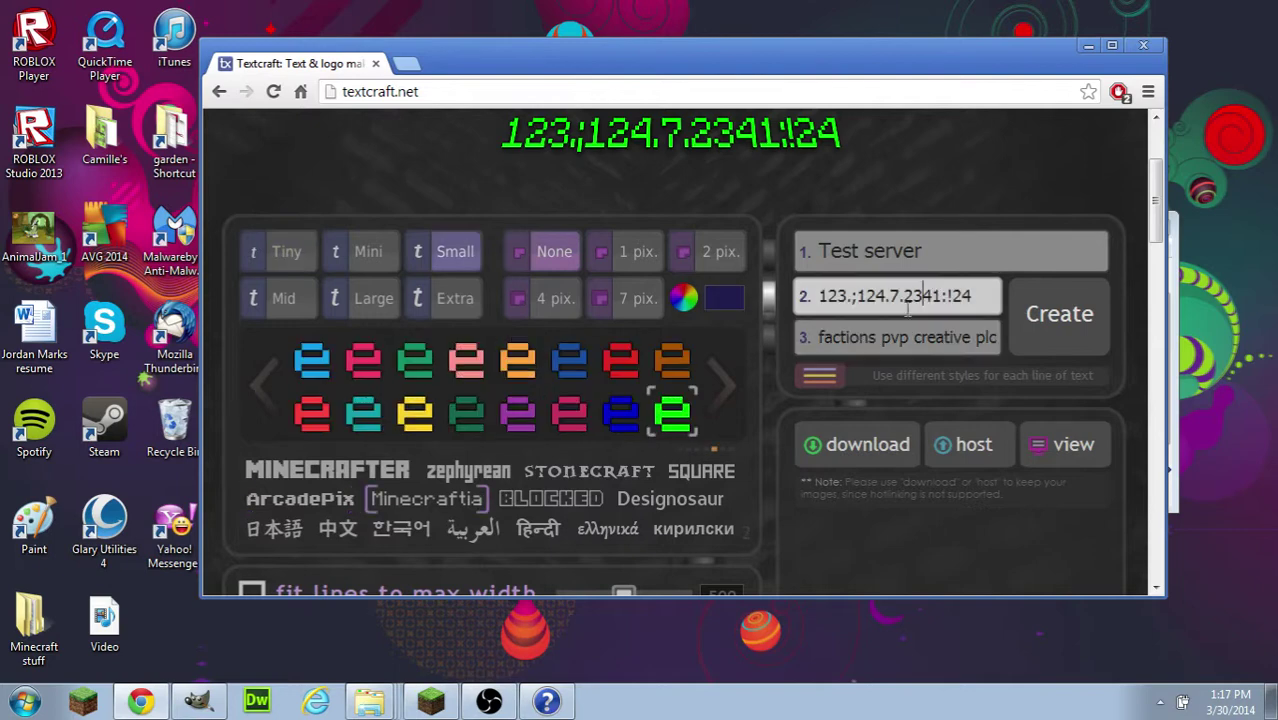
{"action": "left_click", "coordinate": [503, 469]}
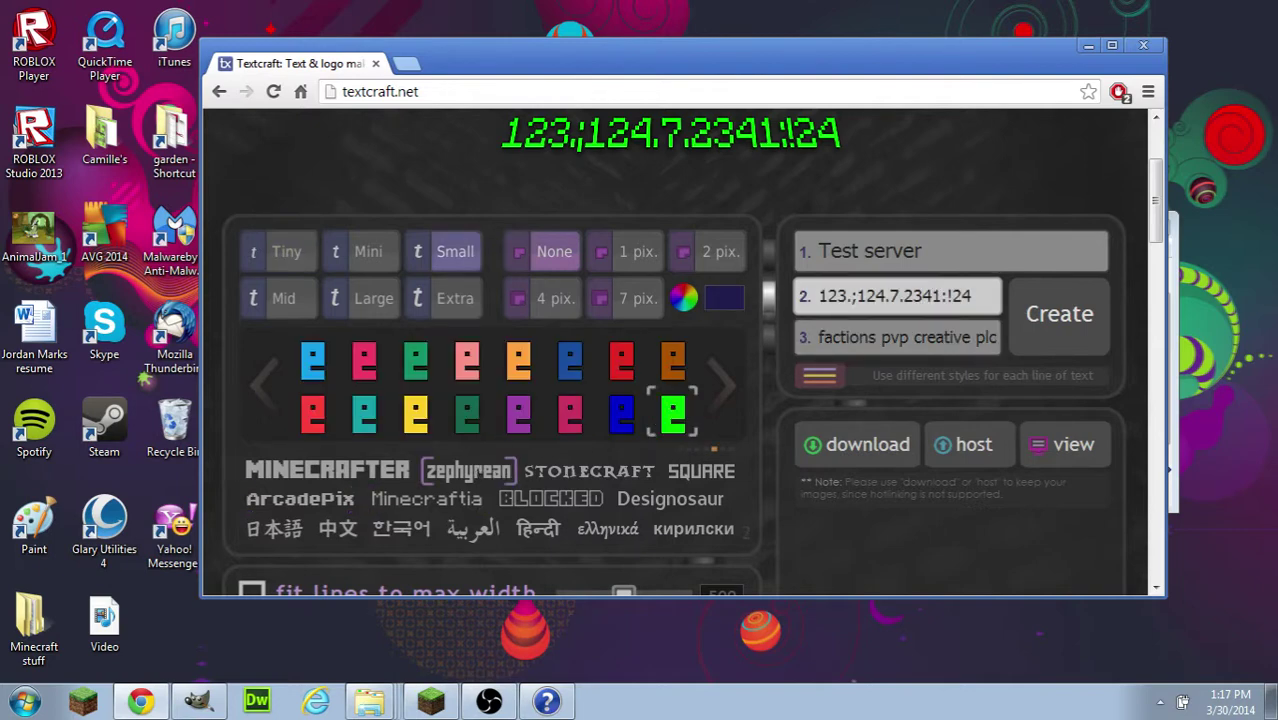
{"action": "left_click", "coordinate": [990, 246]}
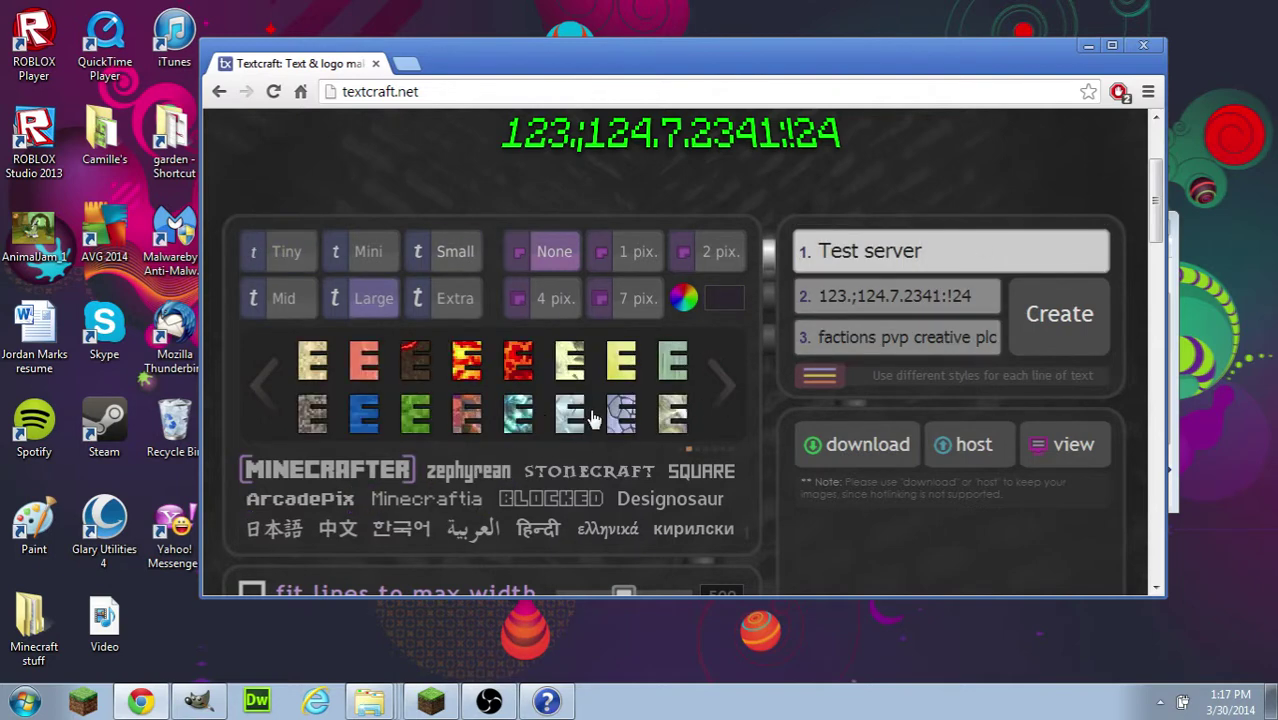
{"action": "left_click", "coordinate": [925, 296]}
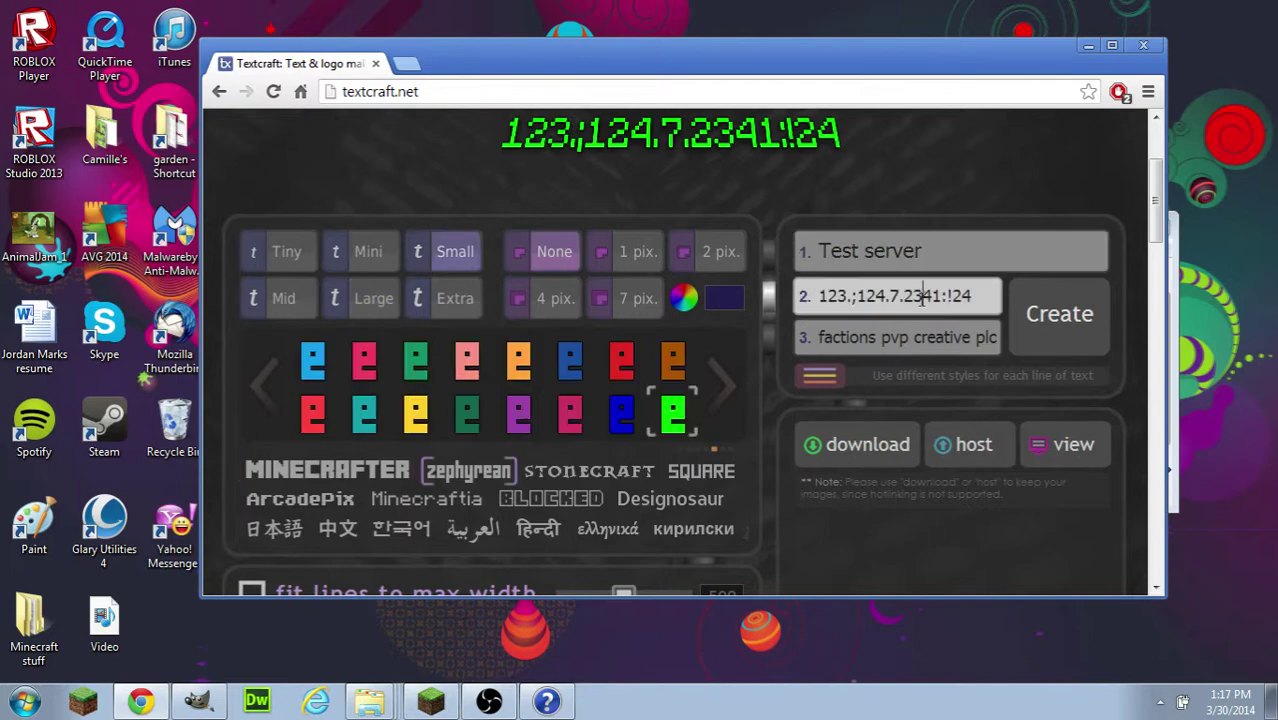
{"action": "left_click", "coordinate": [1040, 330]}
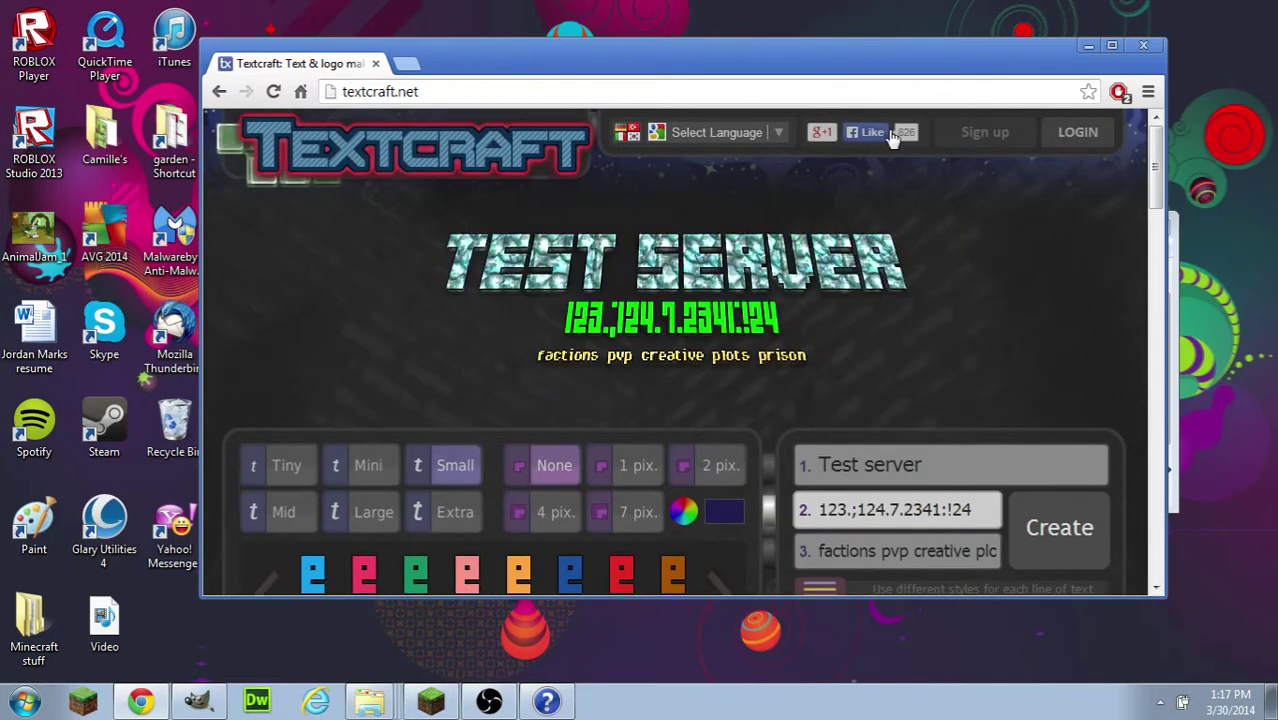
Drag the rendered Textcraft logo onto the desktop, then minimize Chrome.
{"action": "left_click_drag", "start_coordinate": [880, 84], "coordinate": [857, 191]}
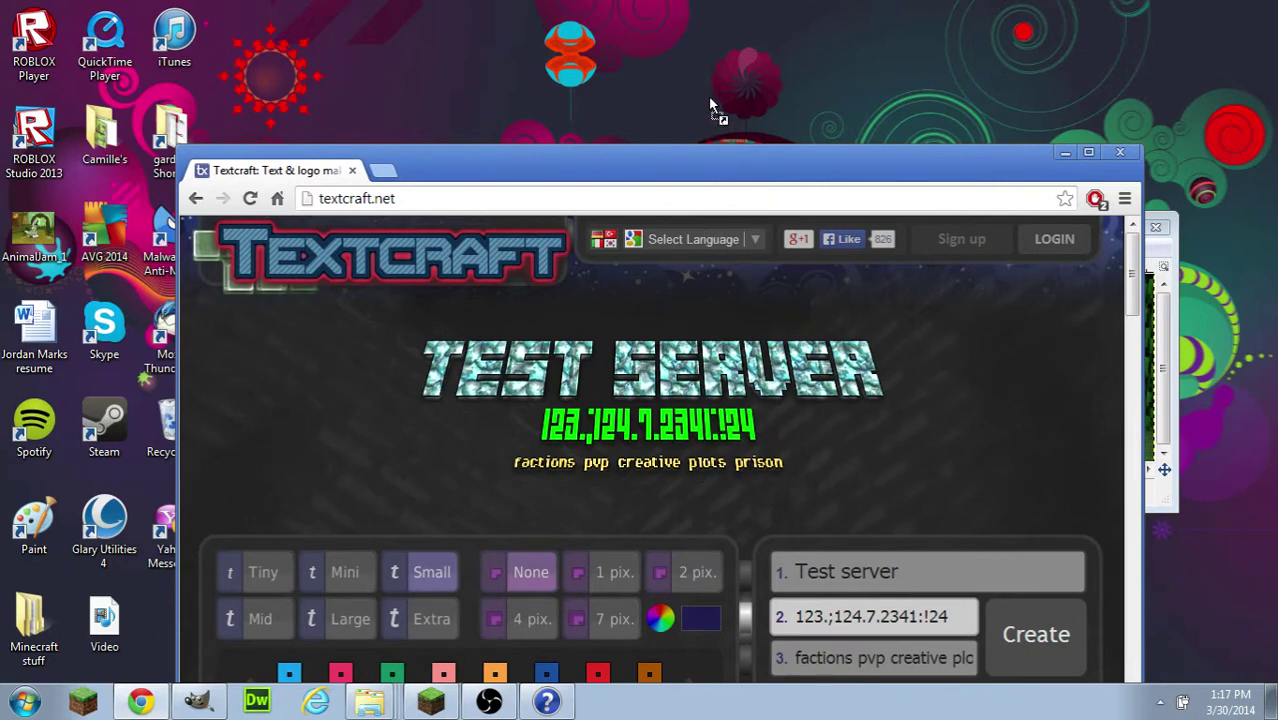
{"action": "left_click_drag", "start_coordinate": [710, 104], "coordinate": [710, 104]}
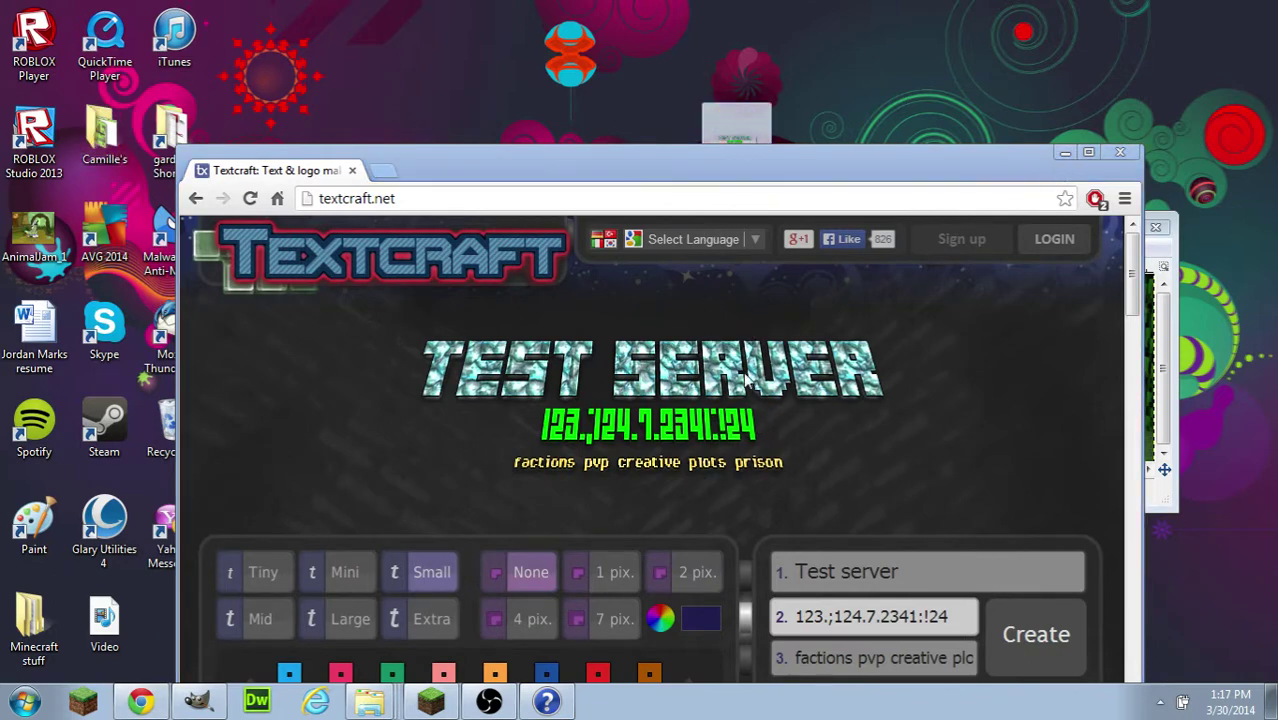
{"action": "left_click", "coordinate": [1061, 154]}
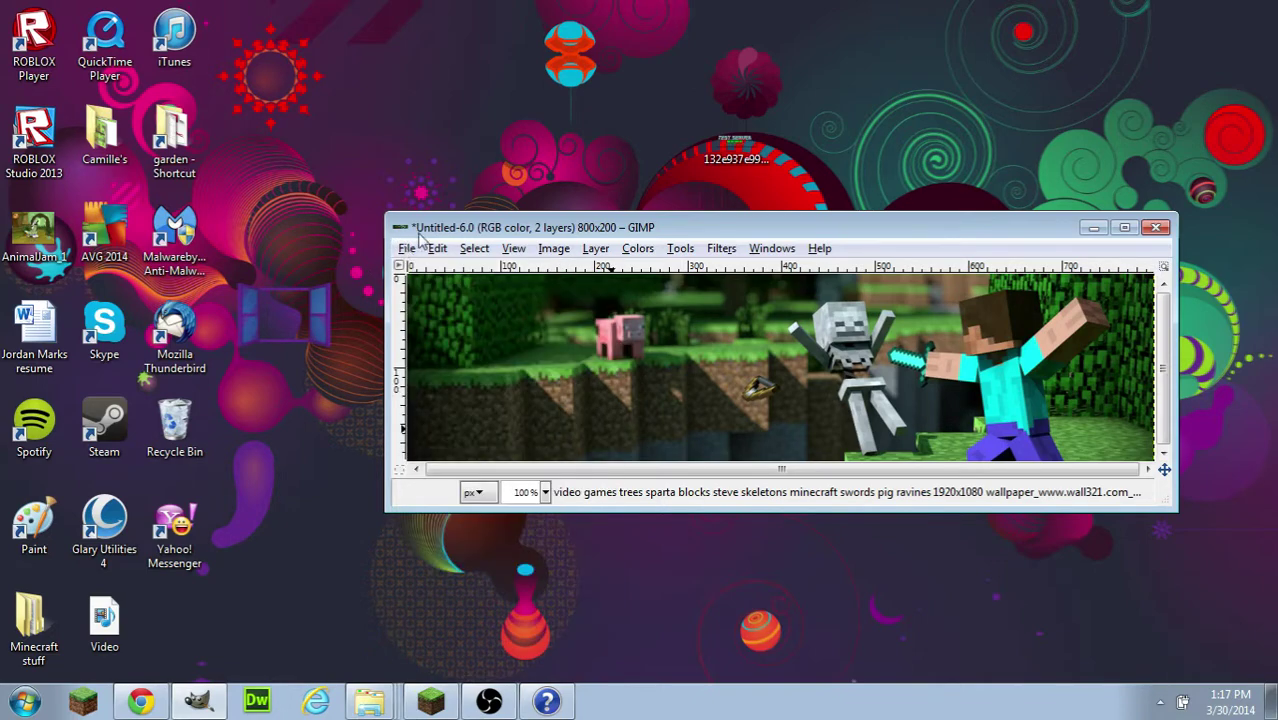
Open the saved logo PNG from the Desktop as a layer and nudge it into position.
{"action": "left_click", "coordinate": [405, 250]}
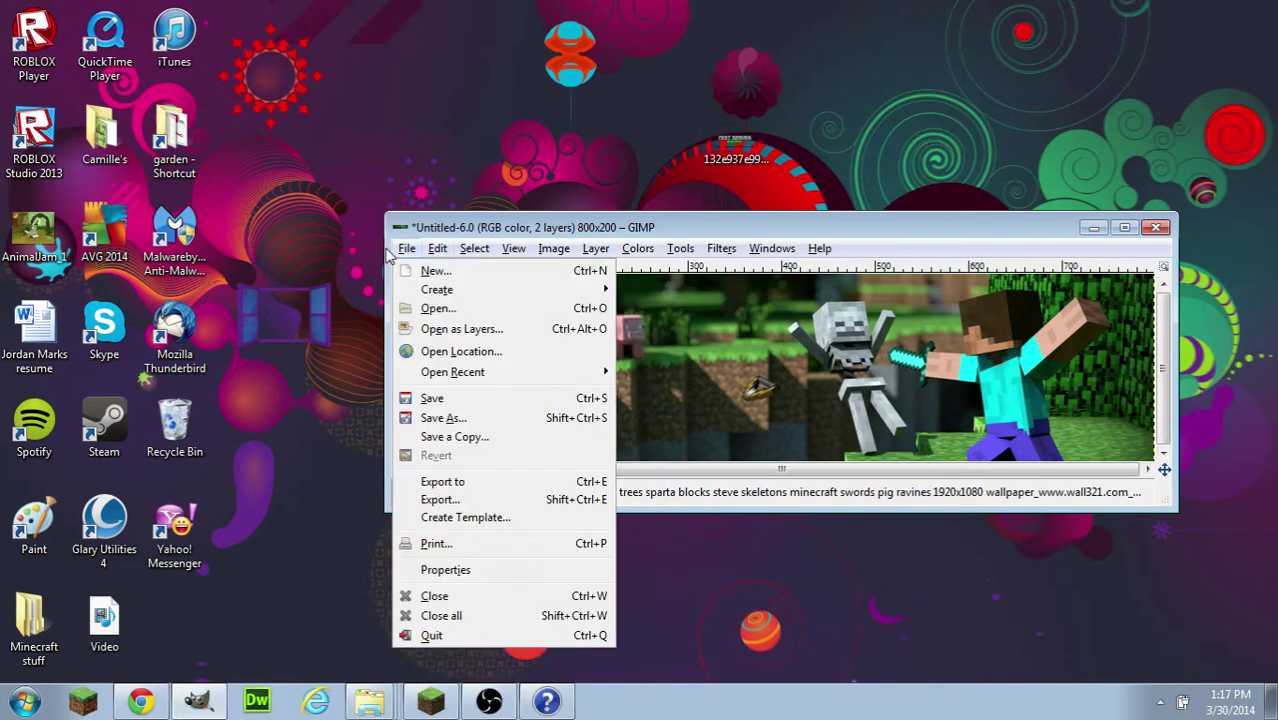
{"action": "left_click", "coordinate": [449, 331]}
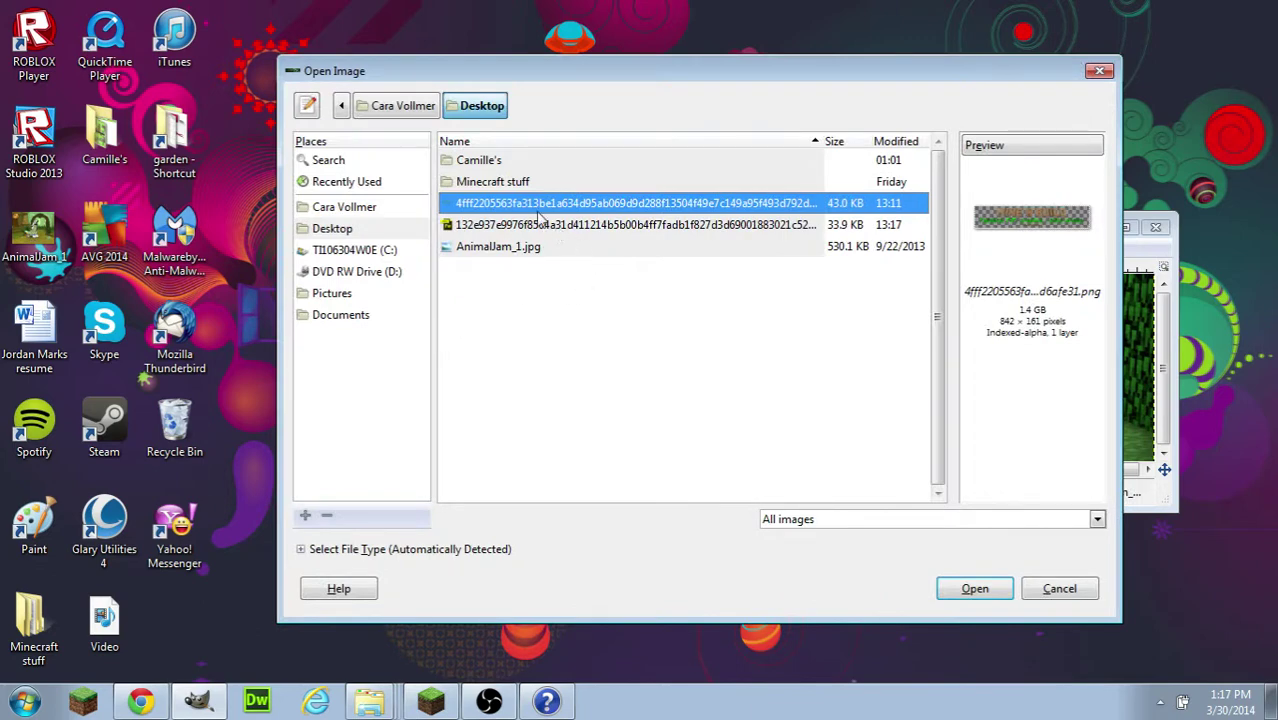
{"action": "left_click", "coordinate": [682, 224]}
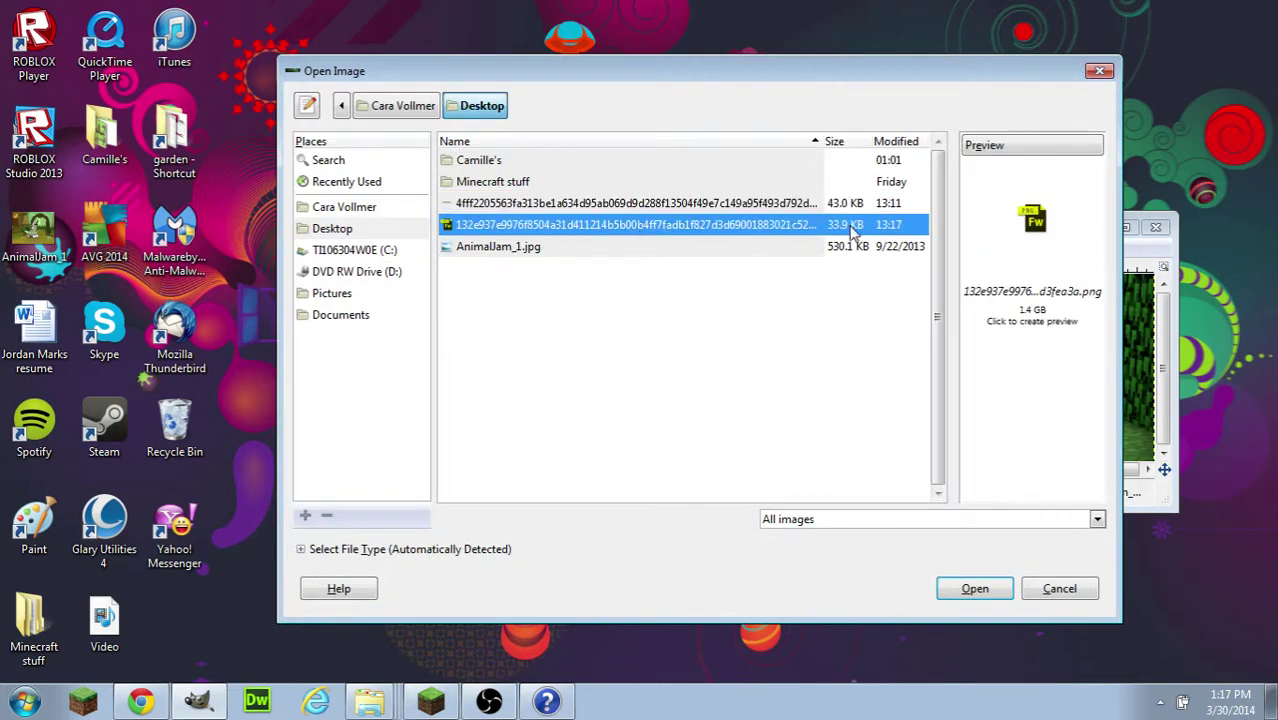
{"action": "left_click", "coordinate": [1075, 291]}
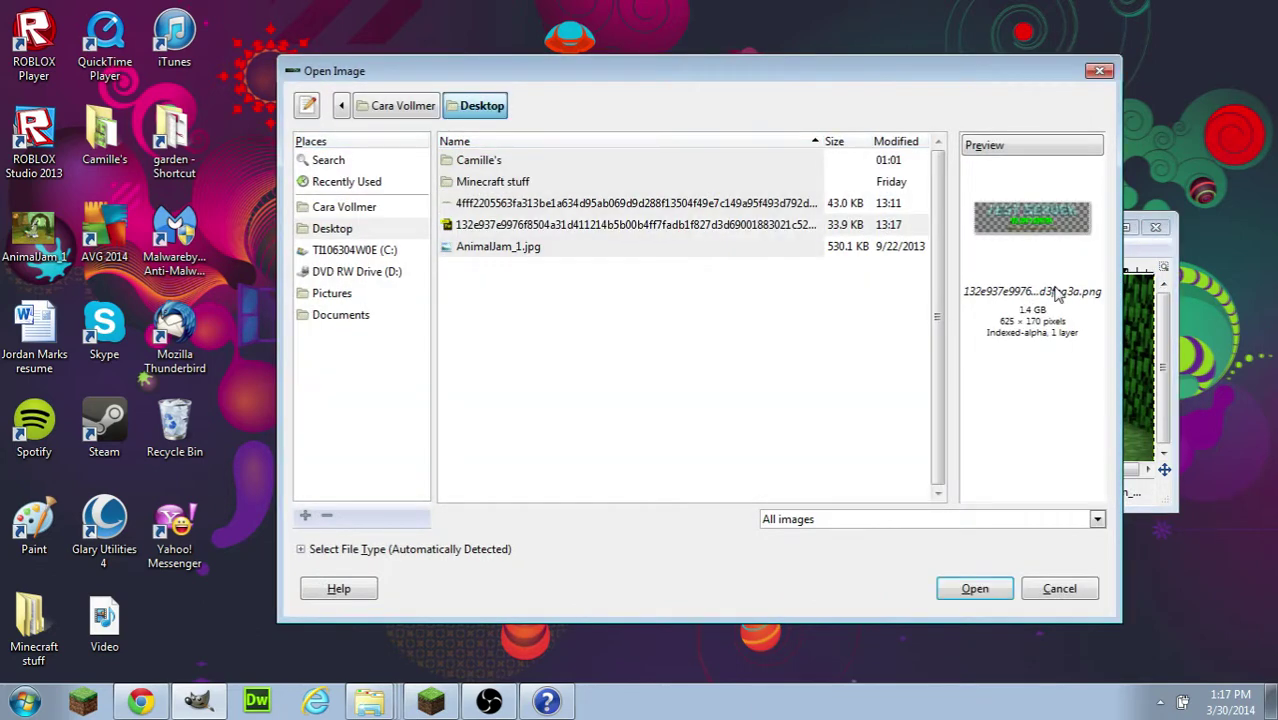
{"action": "left_click", "coordinate": [971, 586]}
{"action": "left_click_drag", "start_coordinate": [930, 385], "coordinate": [885, 384]}
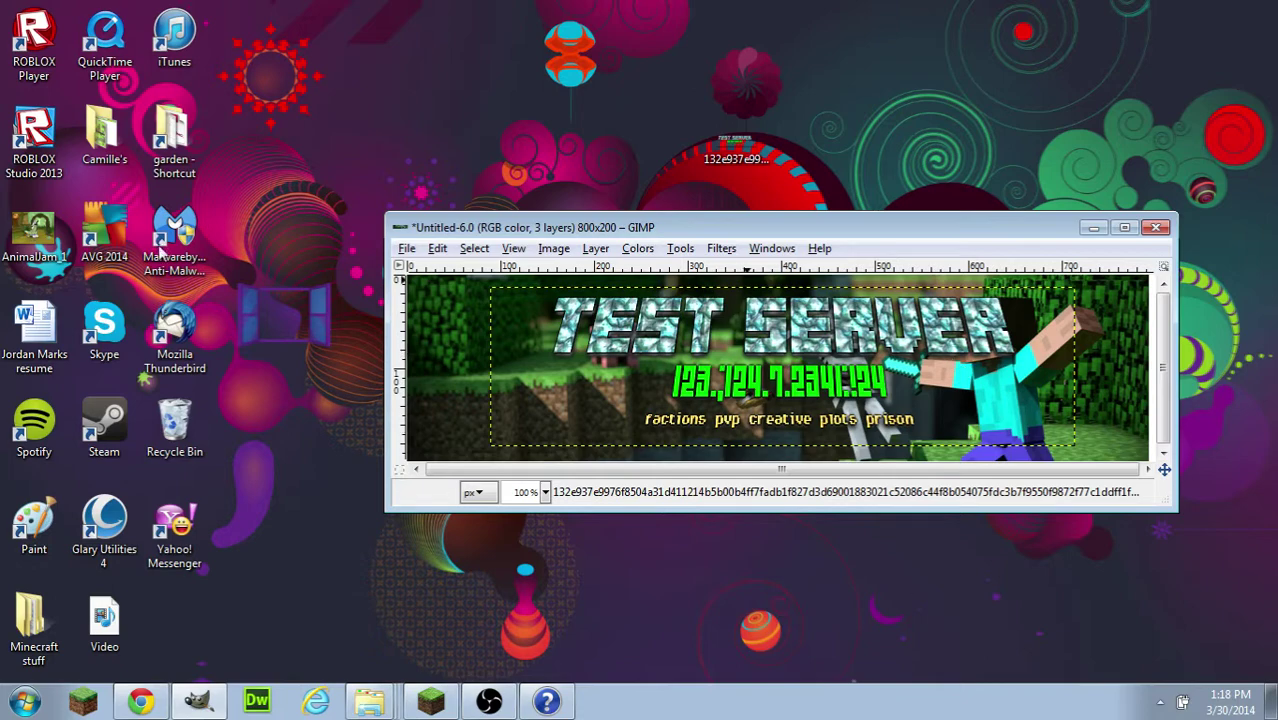
Add two text layers of random letters, one above the IP line, with the Text tool.
{"action": "left_click", "coordinate": [679, 250]}
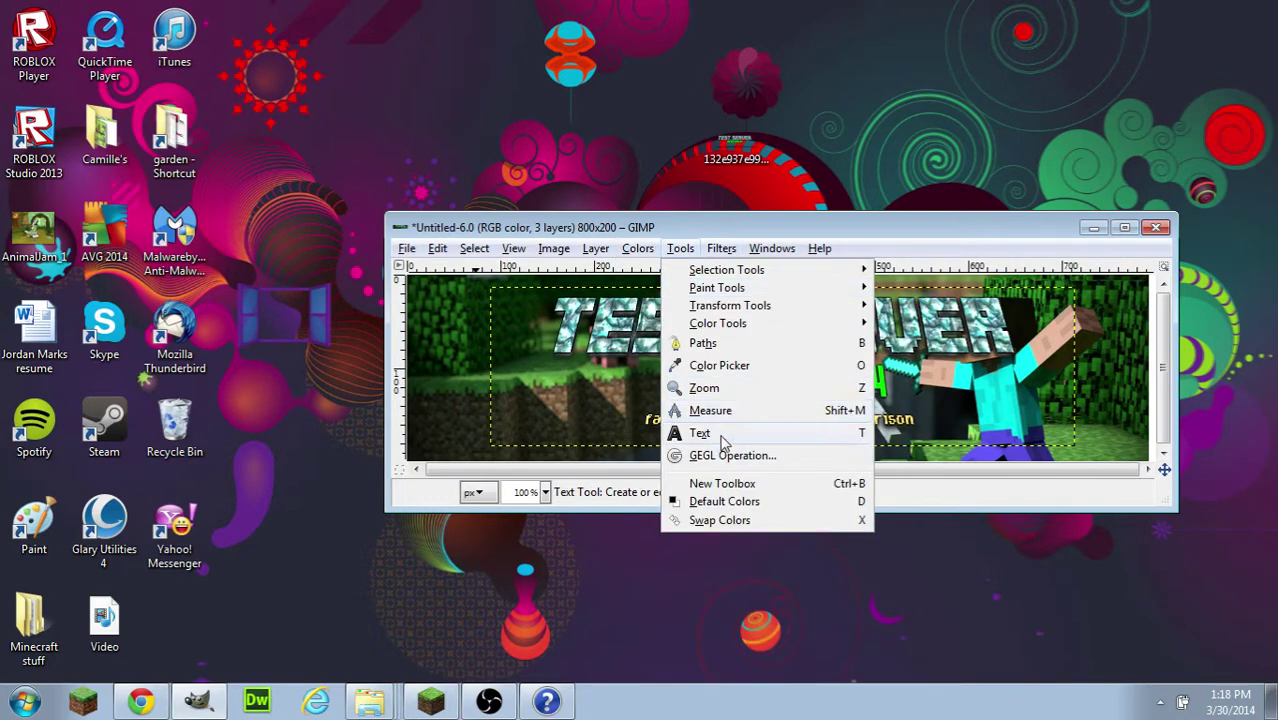
{"action": "left_click", "coordinate": [713, 440]}
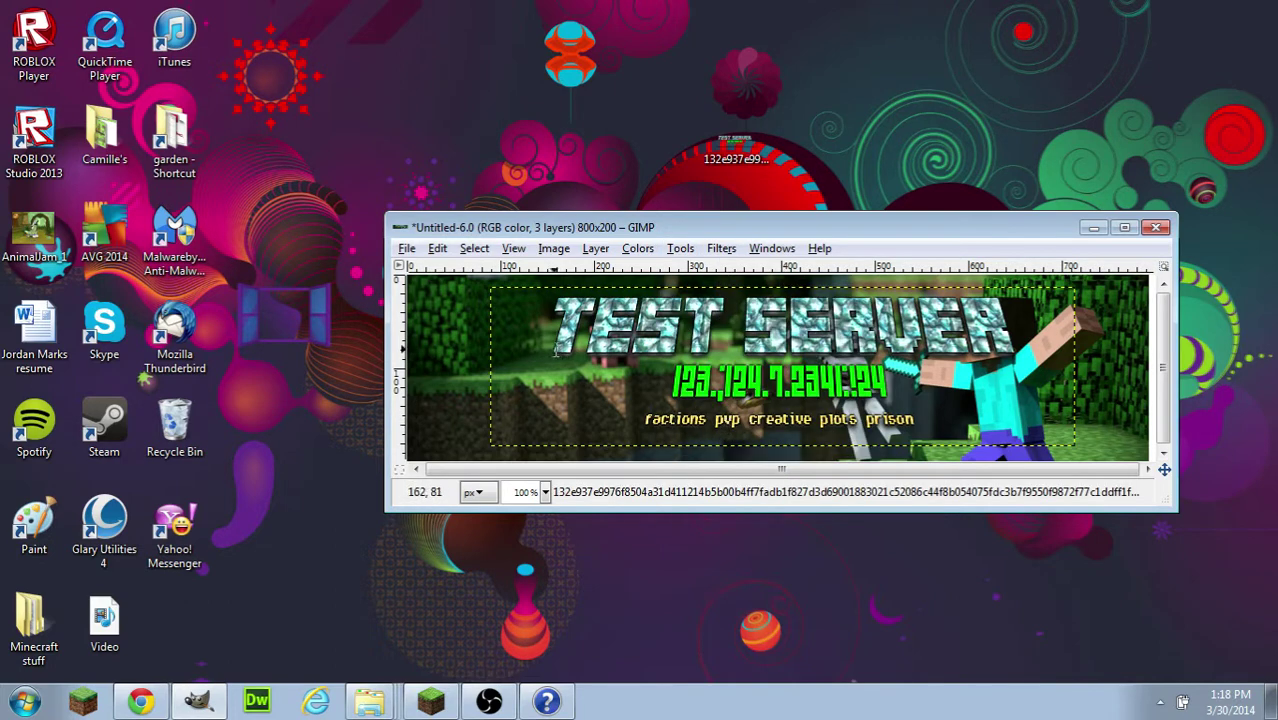
{"action": "left_click", "coordinate": [570, 345]}
{"action": "type", "text": "sgdnahjkiusrhguisgshsdh"}
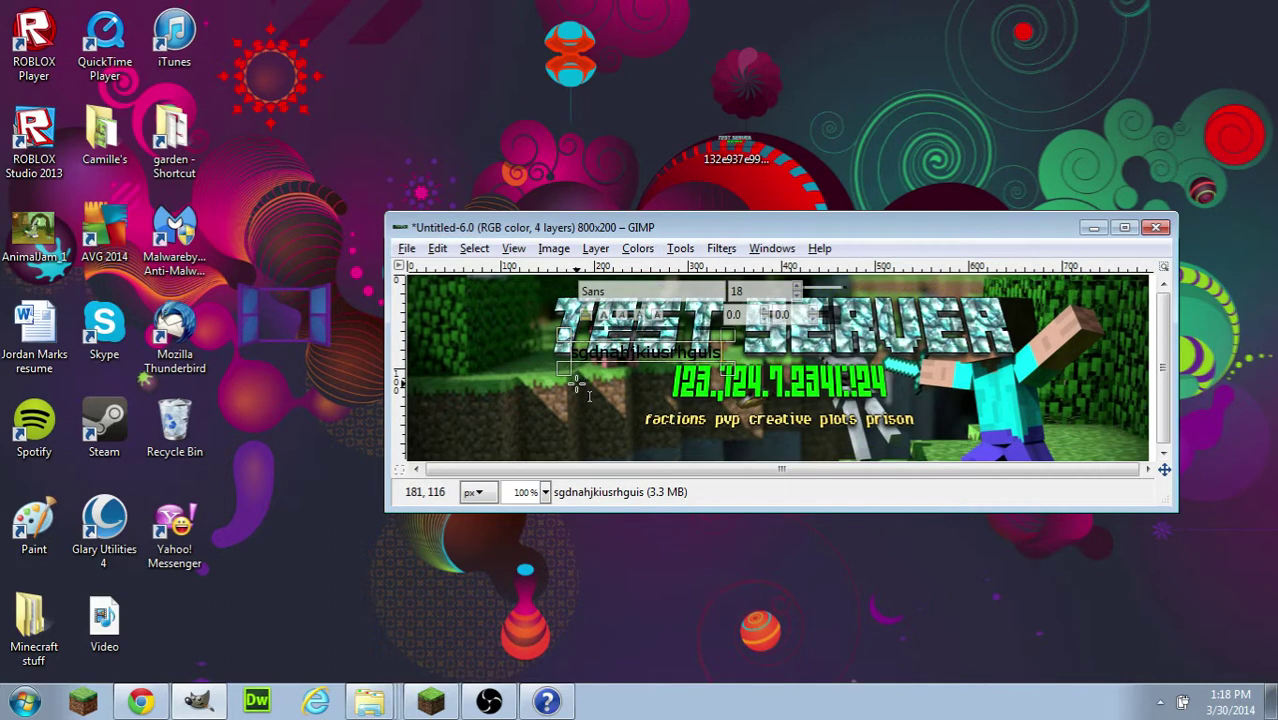
{"action": "left_click", "coordinate": [792, 402]}
{"action": "type", "text": "dshsh"}
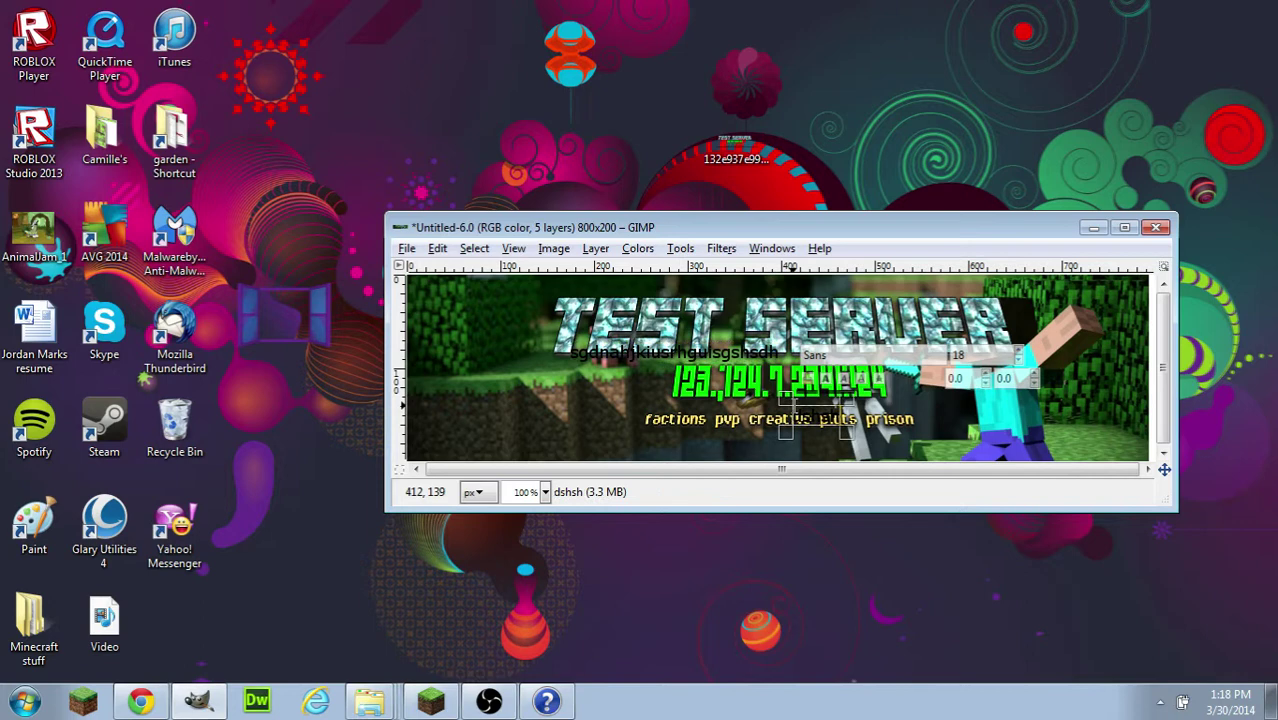
{"action": "type", "text": "dfhdhdfhfhdhd"}
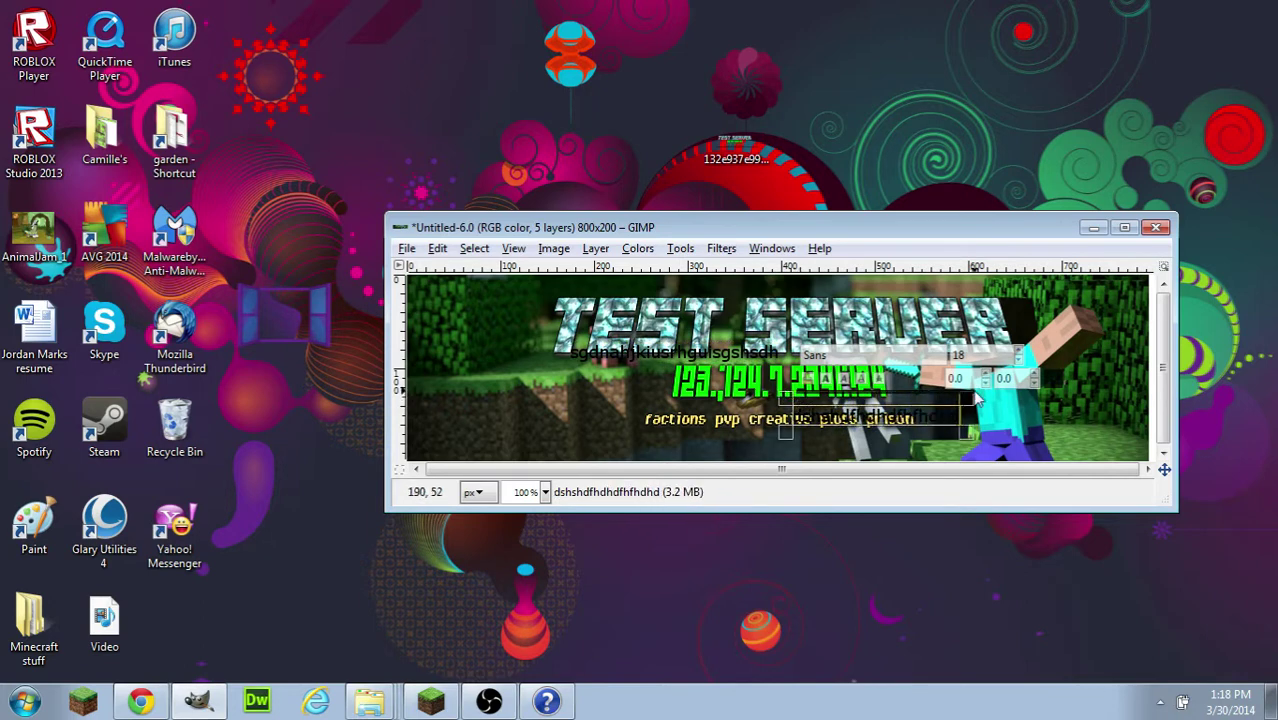
{"action": "left_click", "coordinate": [1112, 365]}
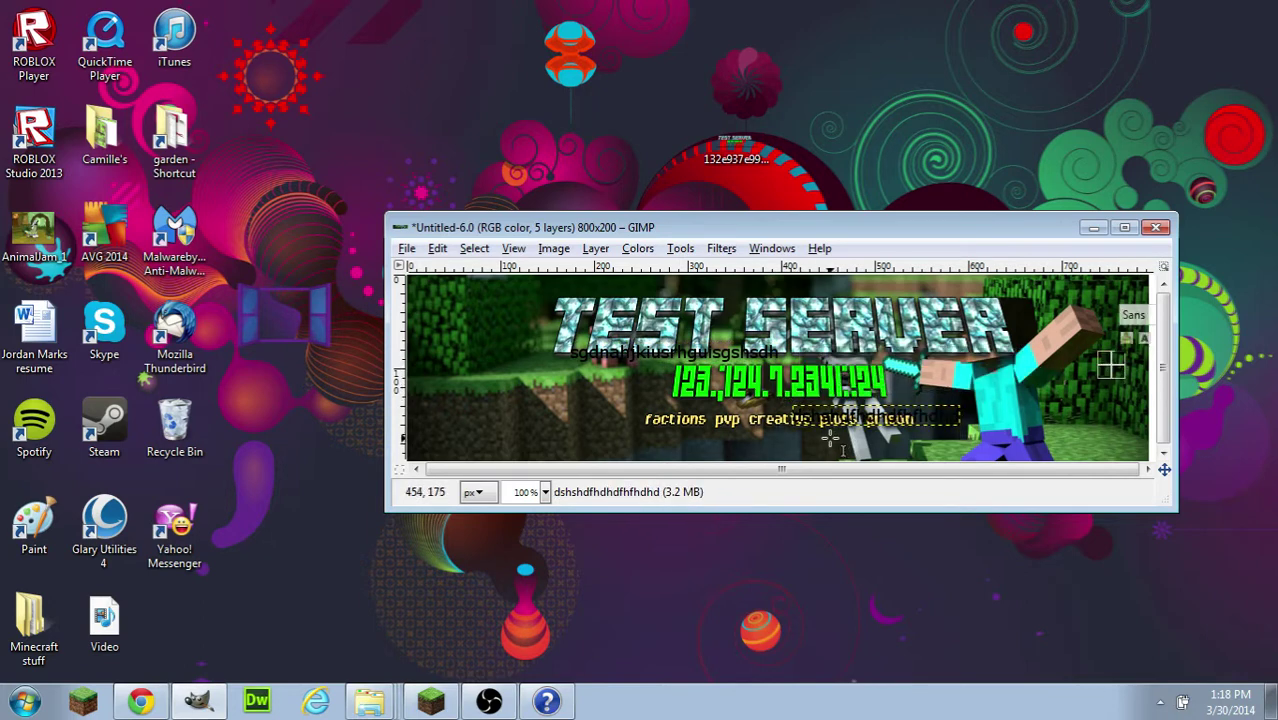
Export the banner to the Desktop as TestServer.png with default PNG settings.
{"action": "left_click", "coordinate": [407, 248]}
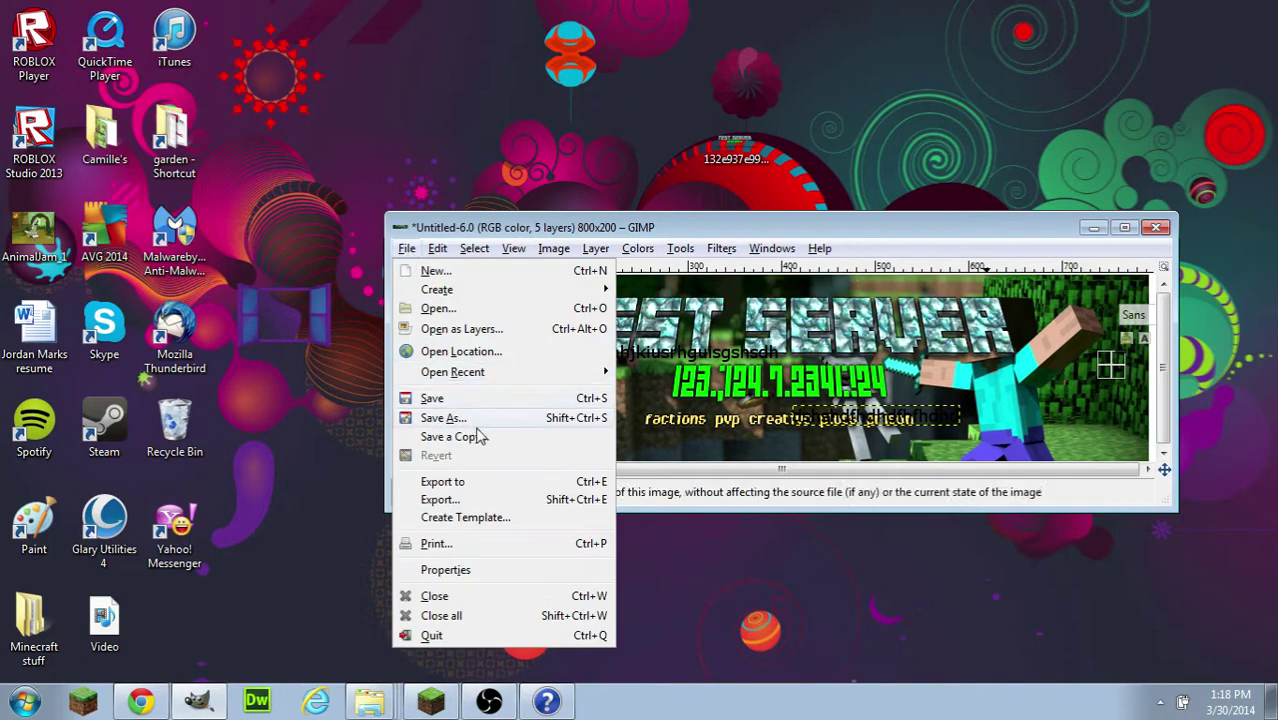
{"action": "left_click", "coordinate": [465, 486]}
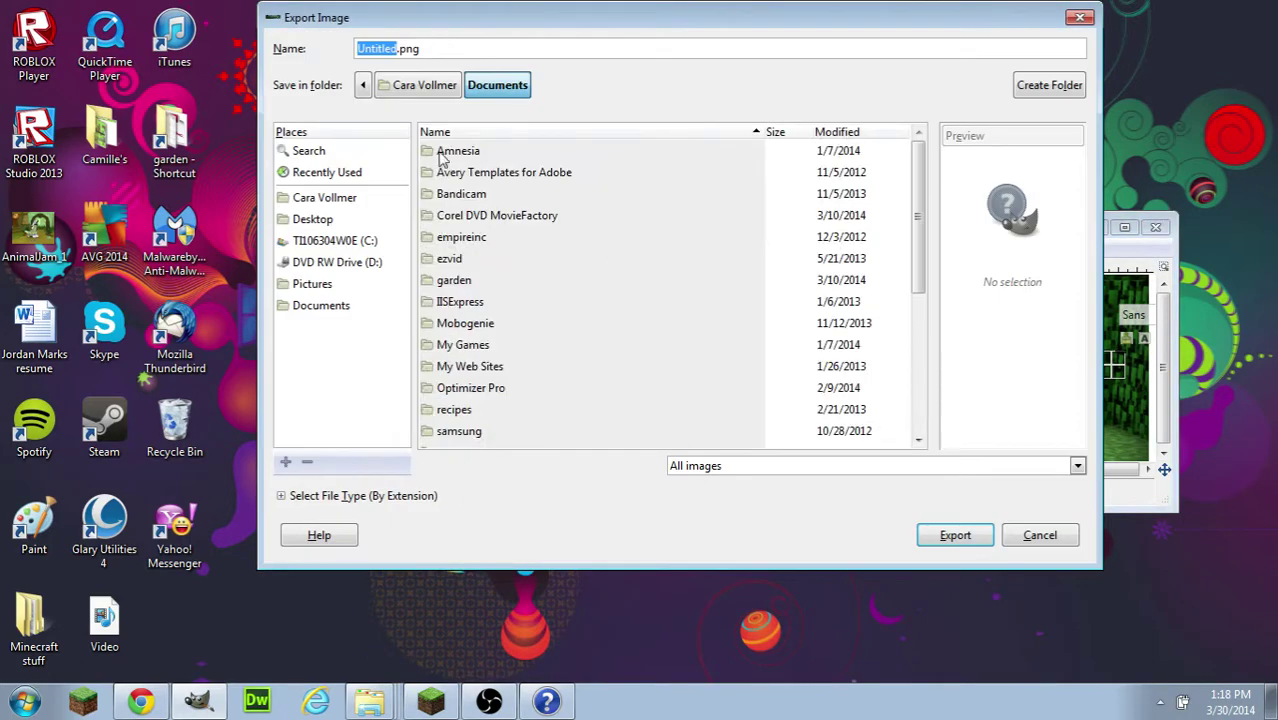
{"action": "key", "text": "BackSpace"}
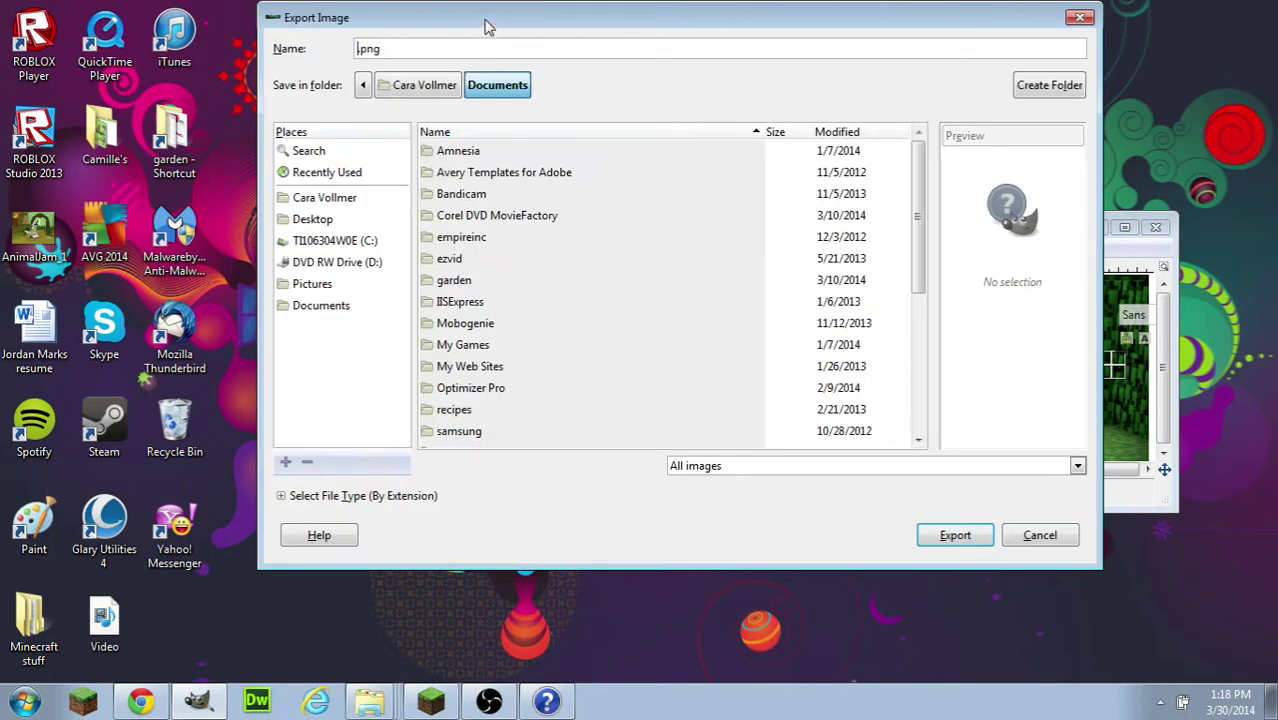
{"action": "type", "text": "TestServer"}
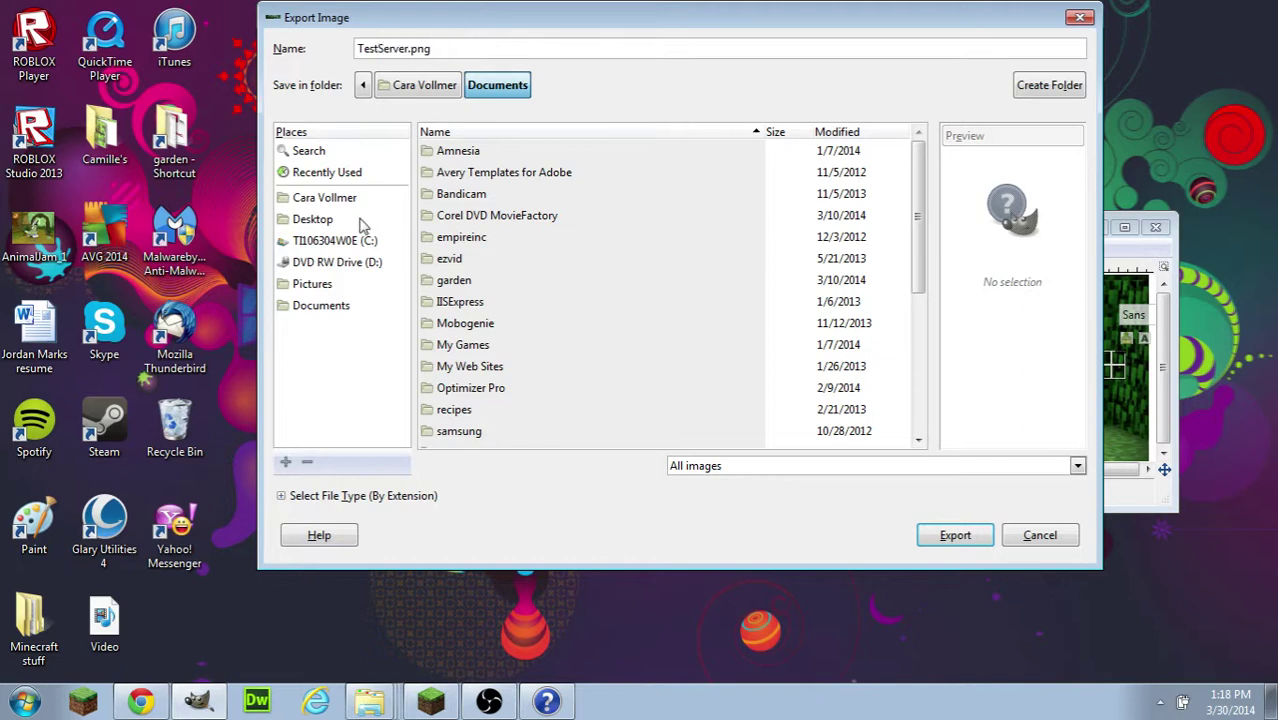
{"action": "left_click", "coordinate": [322, 222]}
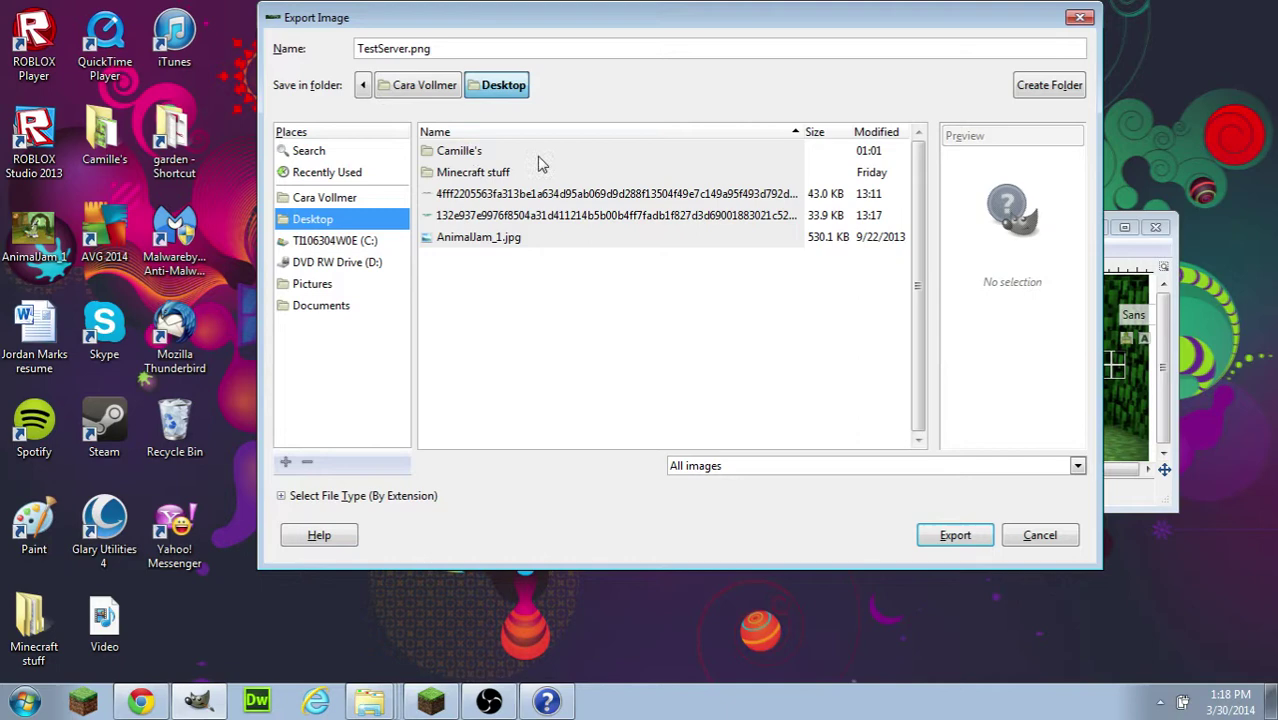
{"action": "left_click", "coordinate": [955, 536]}
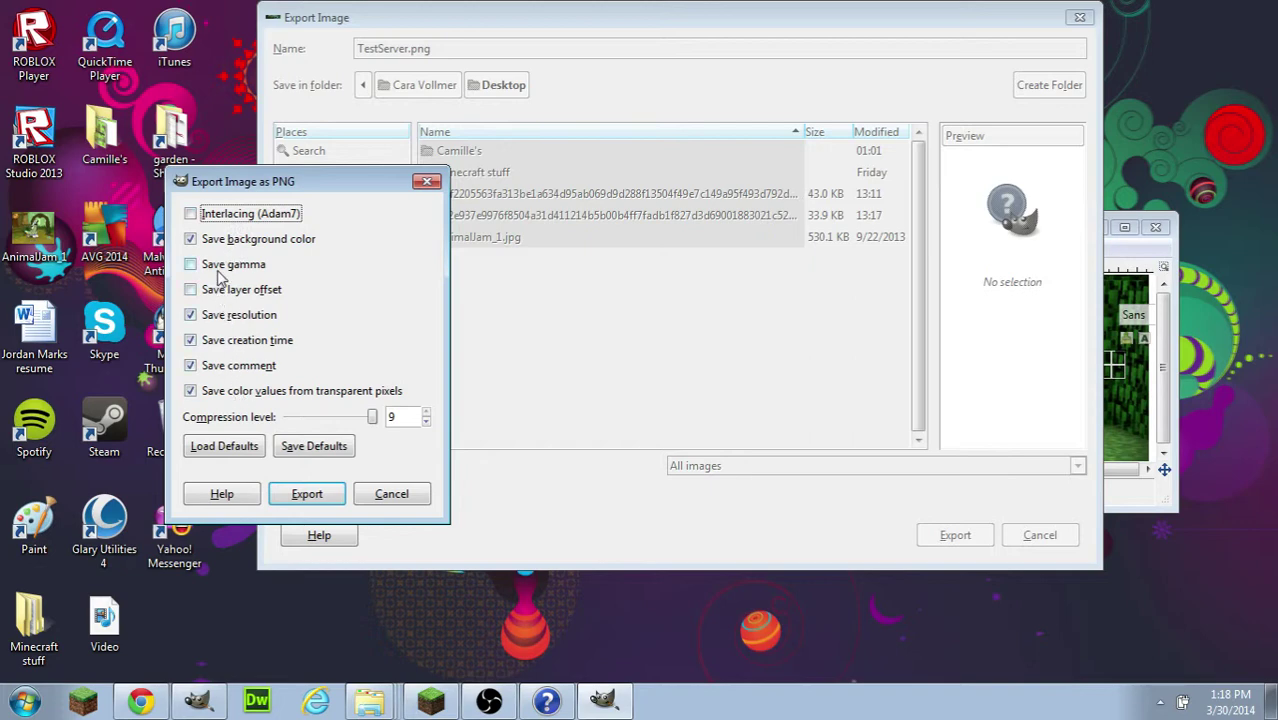
{"action": "left_click", "coordinate": [307, 494]}
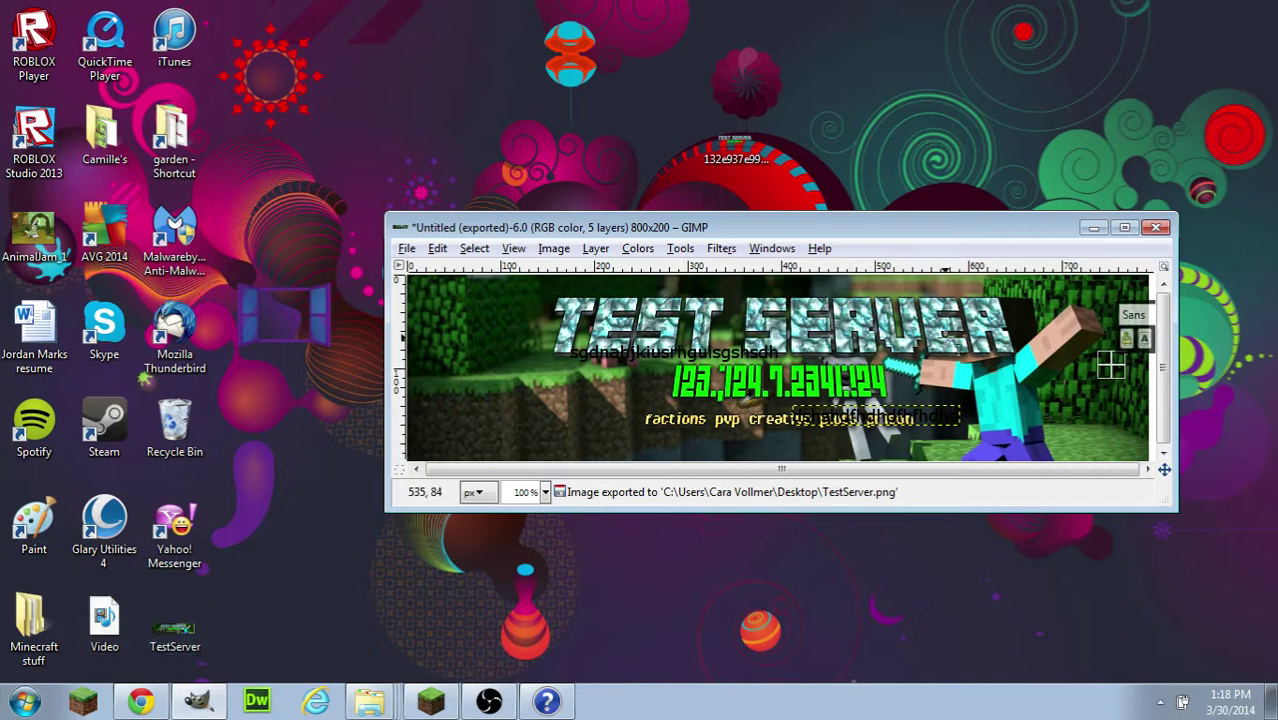
Minimize the GIMP window to reveal the desktop with TestServer.png.
{"action": "left_click", "coordinate": [1095, 230]}
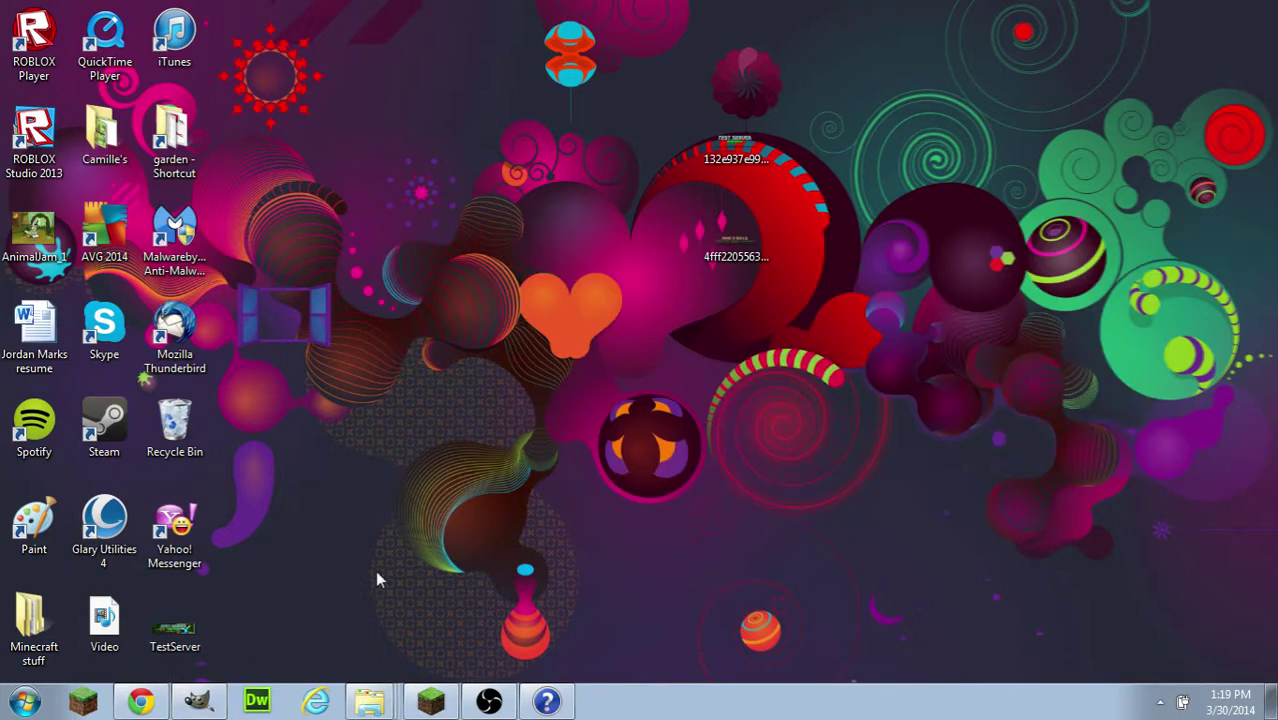